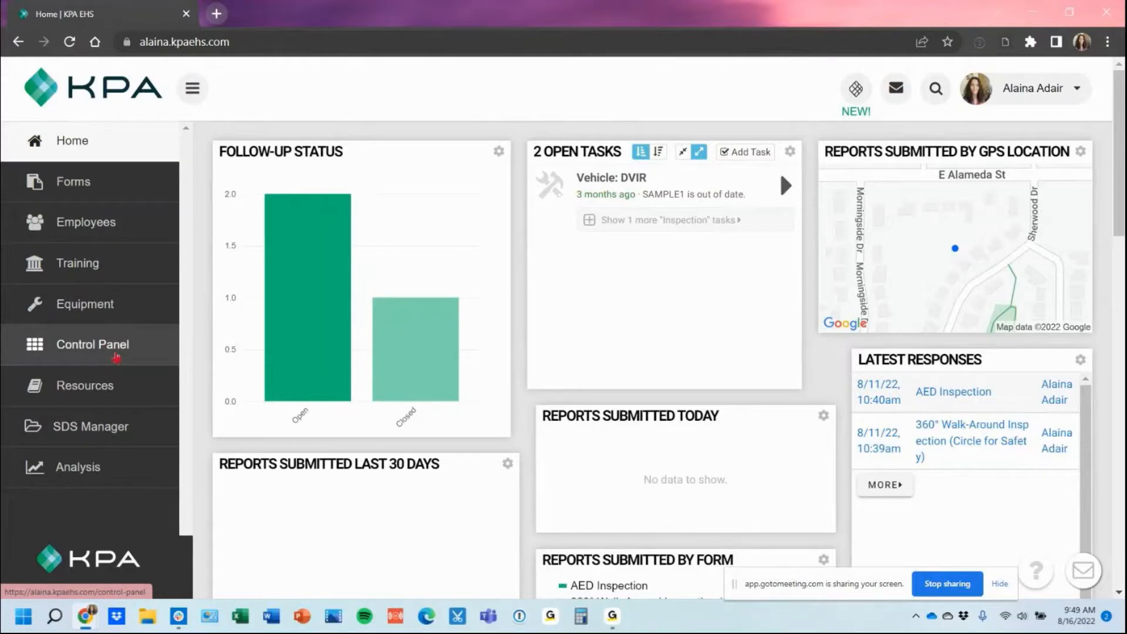
Step: Go from the home dashboard to the Control Panel page
left_click(116, 357)
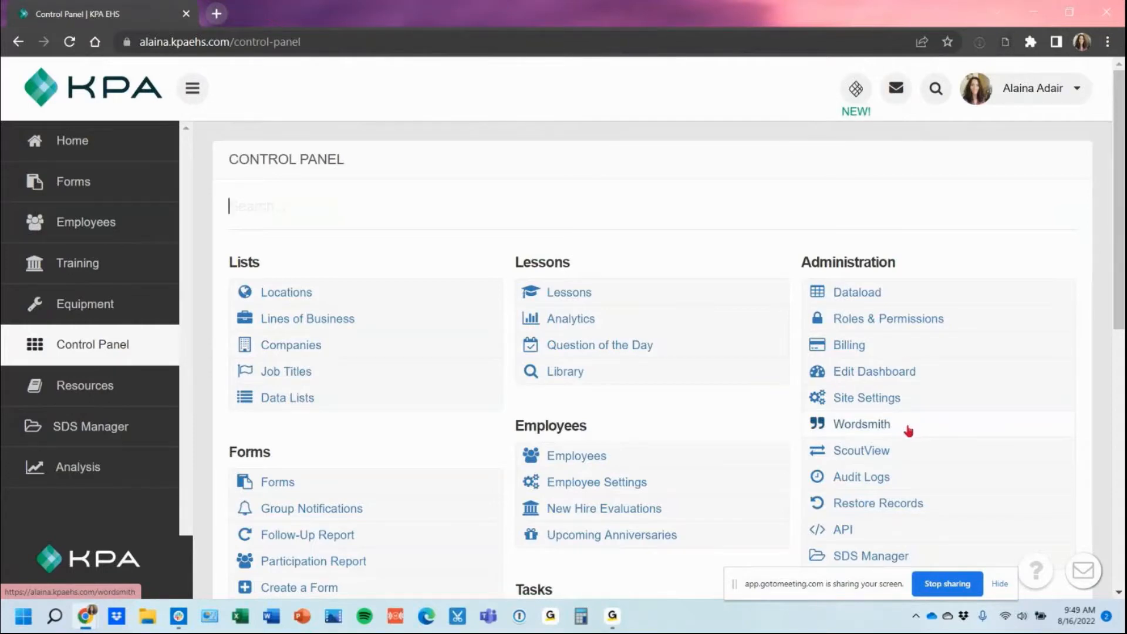
Step: In Wordsmith, rename Company to 'Customer' and Companies to 'Customers', then save
left_click(909, 431)
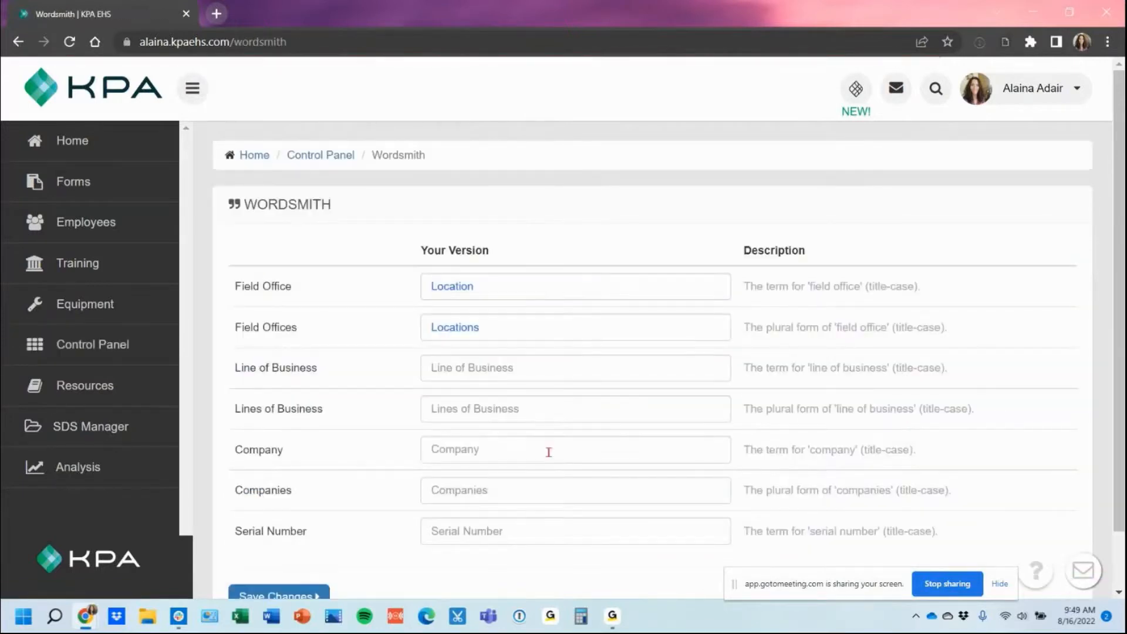
left_click(548, 451)
type("Customer")
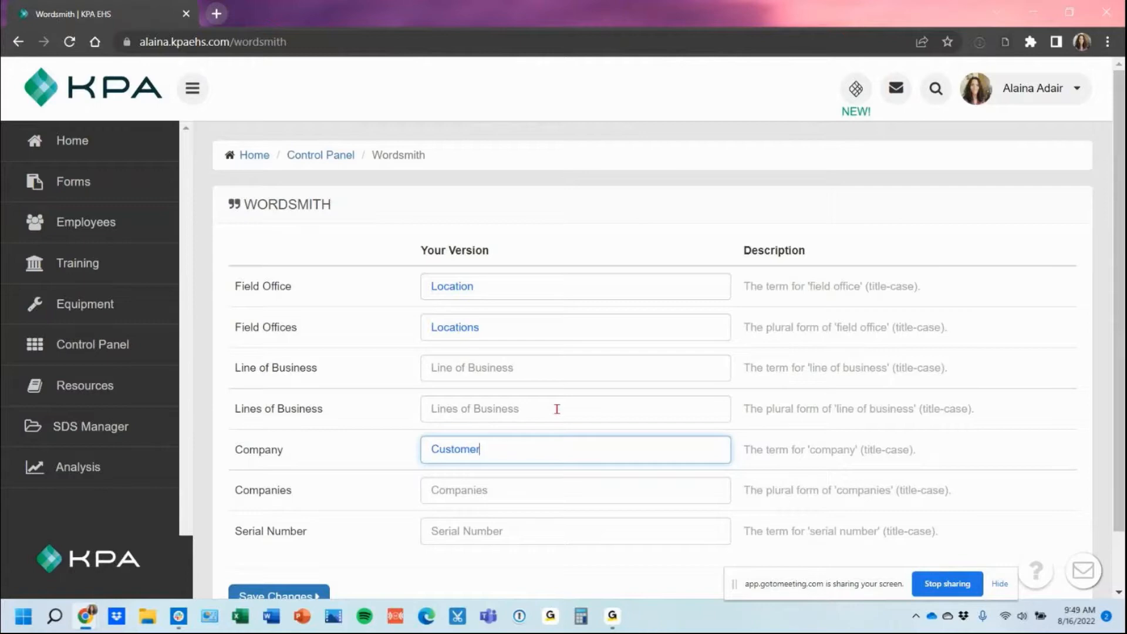
left_click(549, 479)
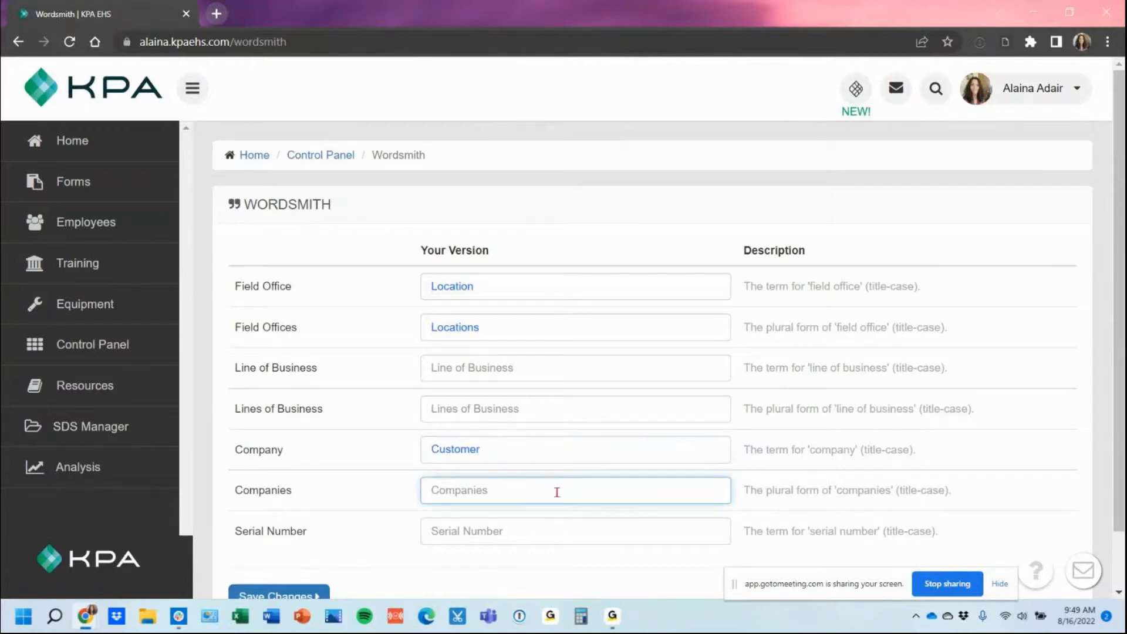
type("Customers")
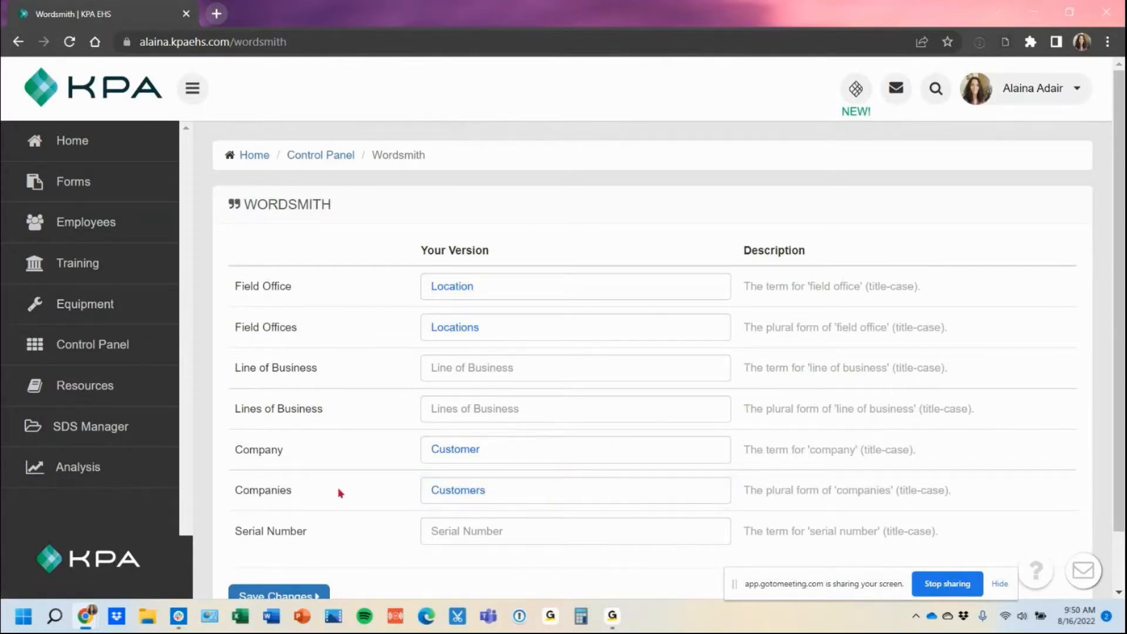
scroll(339, 493, "down", 1)
left_click(287, 535)
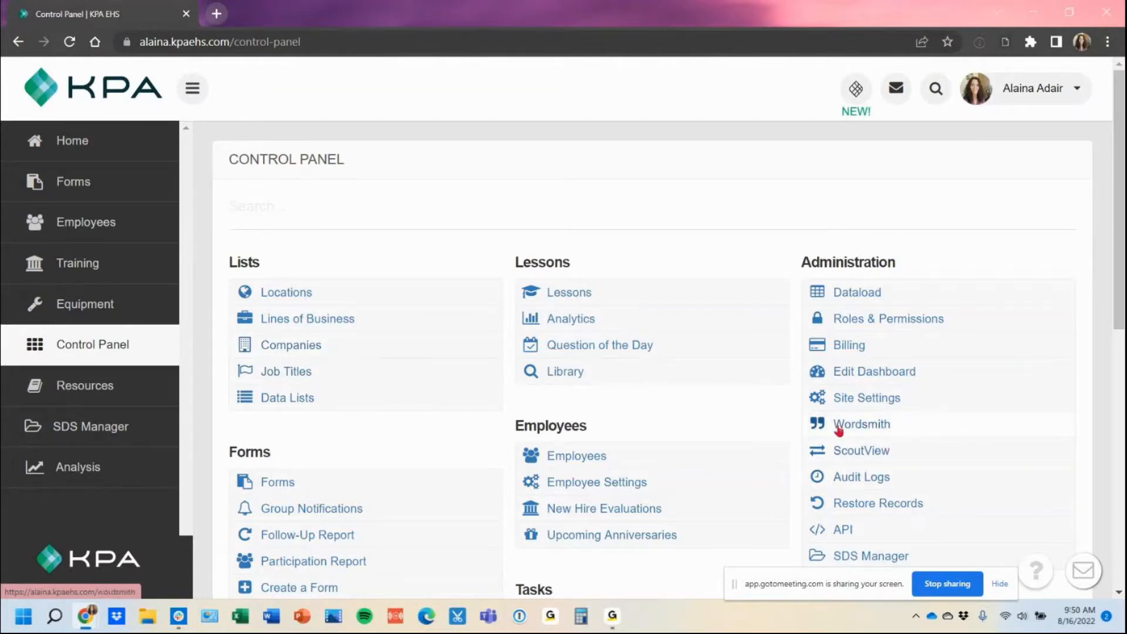
Step: Add 'ABC Company' to the Companies list
left_click(289, 346)
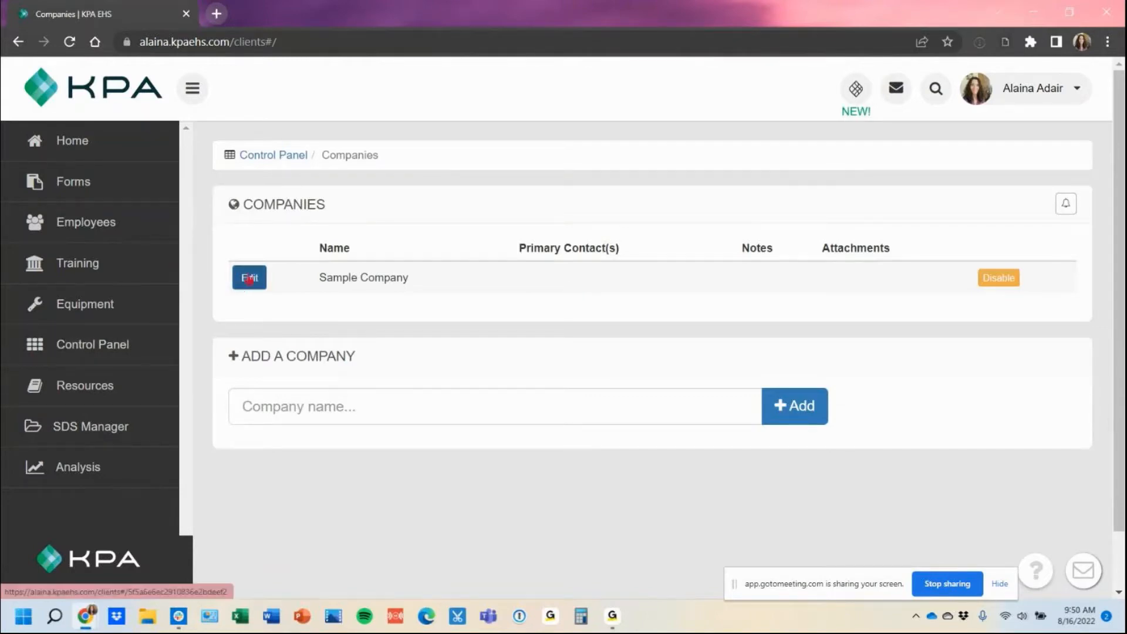
left_click(296, 398)
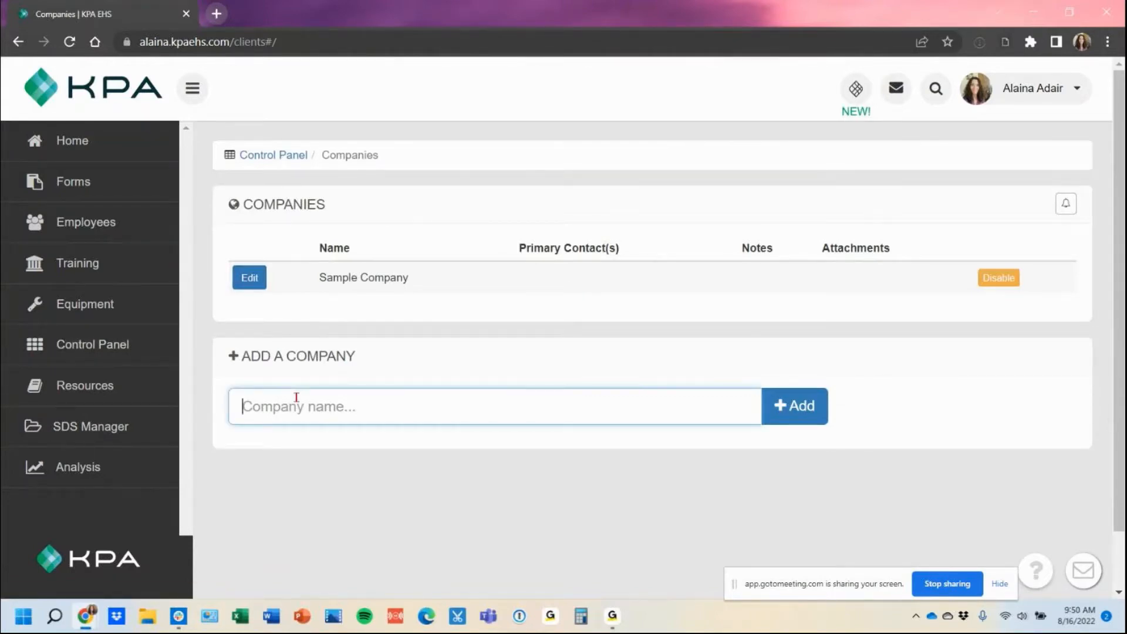
type("ABC Company")
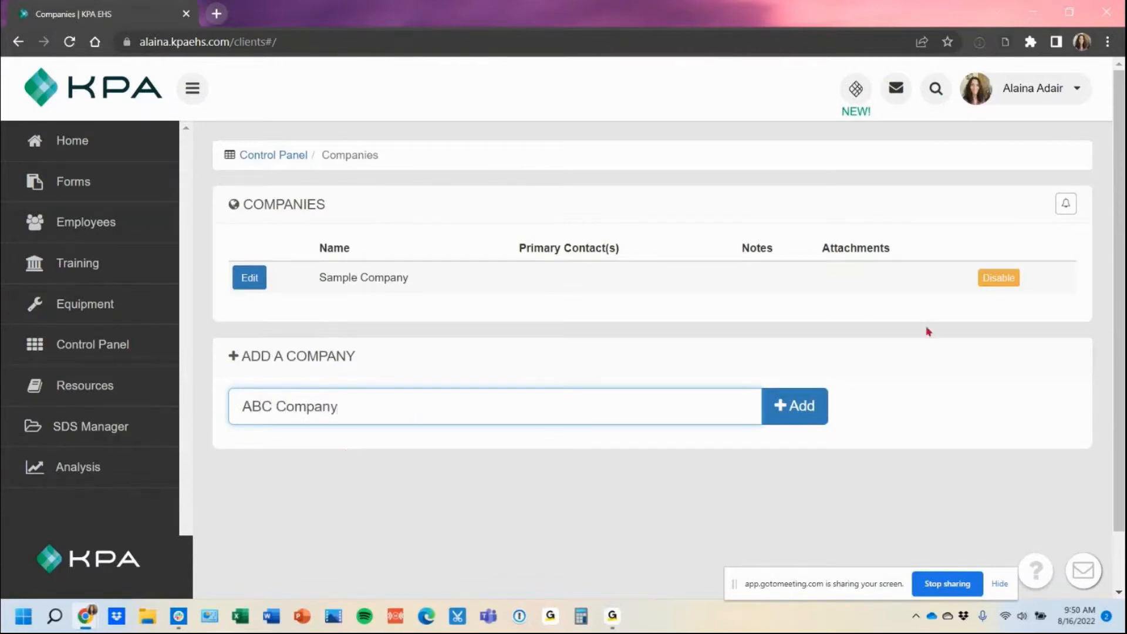
left_click(787, 408)
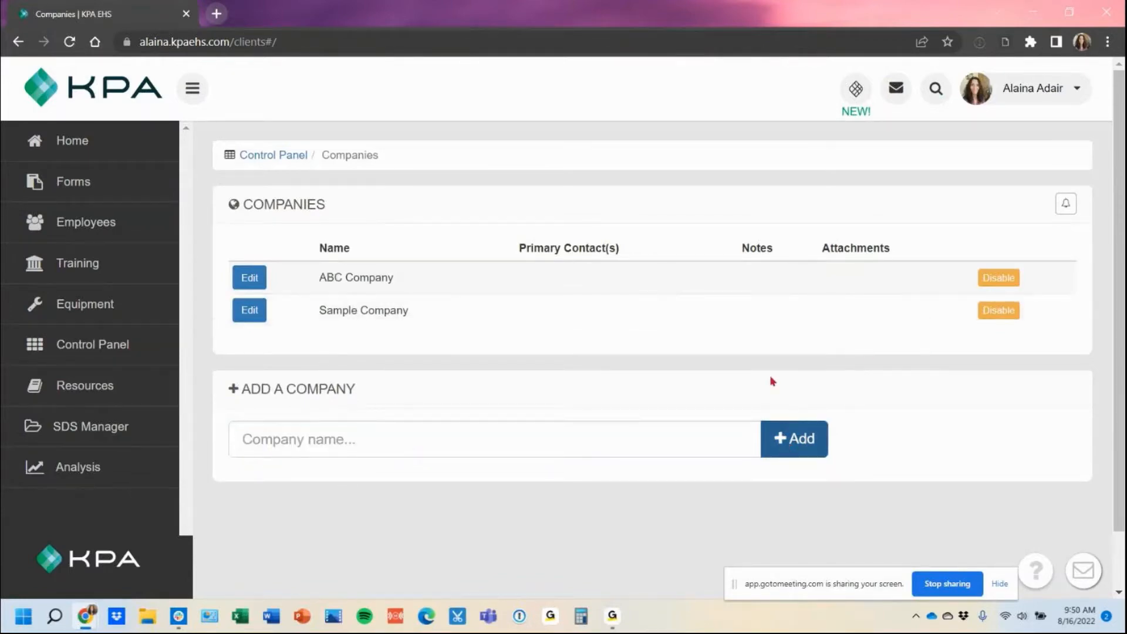
left_click(249, 311)
Step: Replace 'Sample' with 'XYZ' so Sample Company becomes XYZ Company, and save
triple_click(387, 262)
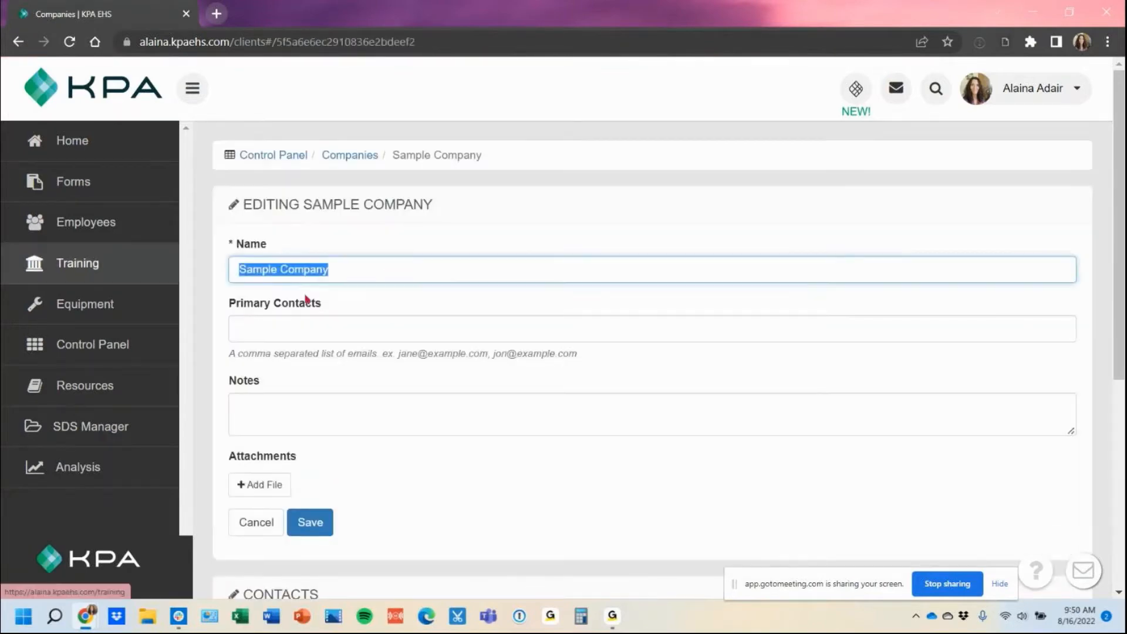
double_click(272, 271)
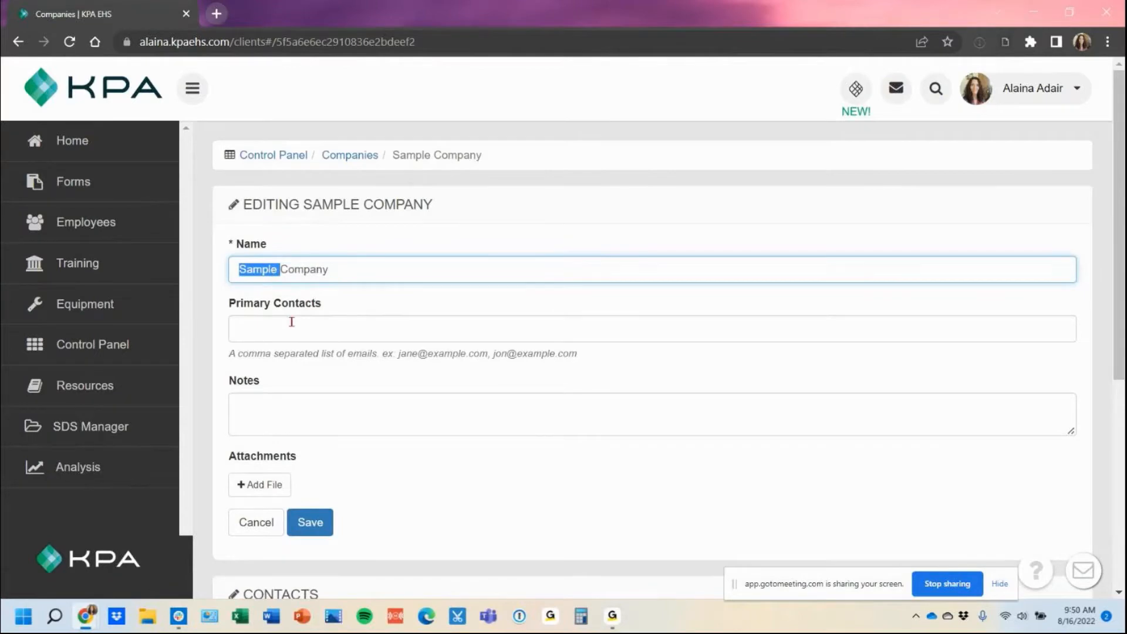
type("XYZ")
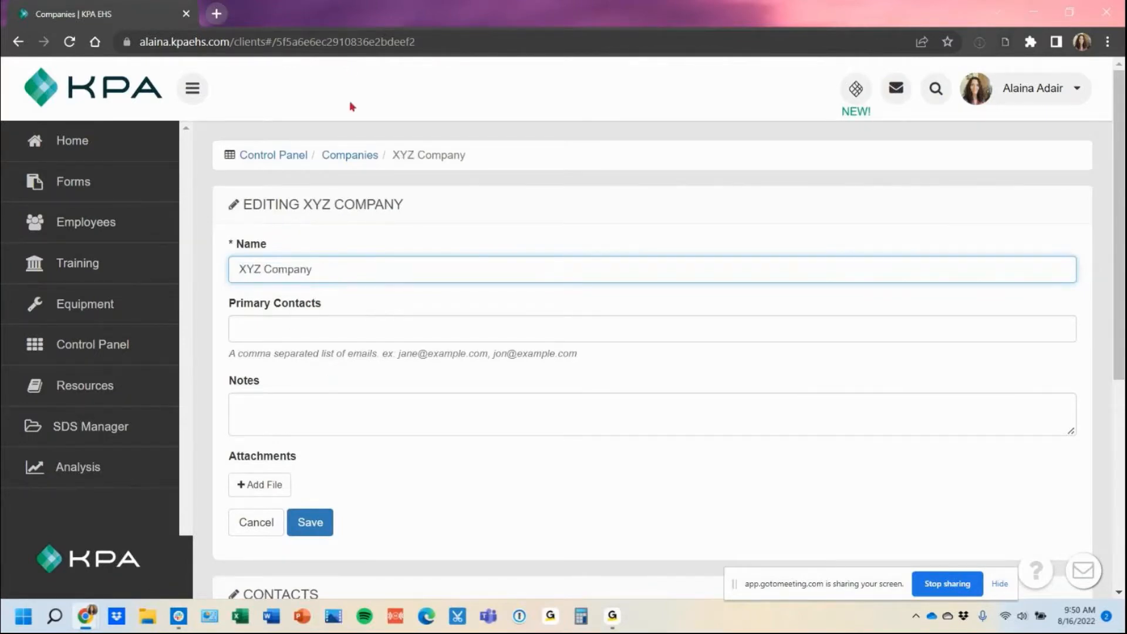
left_click(329, 530)
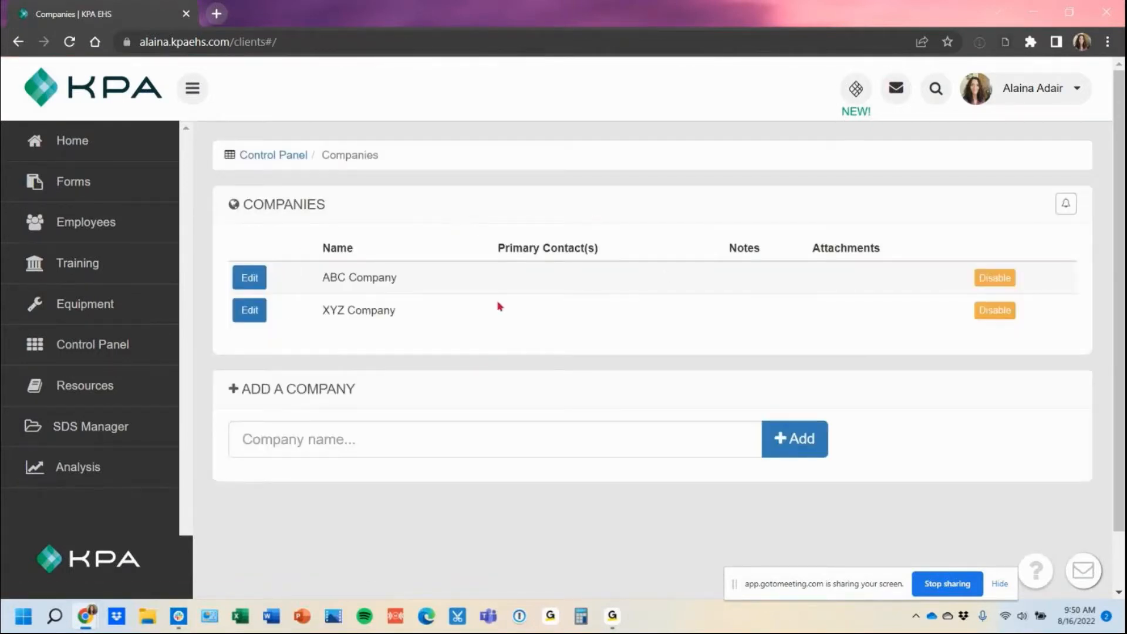
left_click_drag(492, 254, 602, 259)
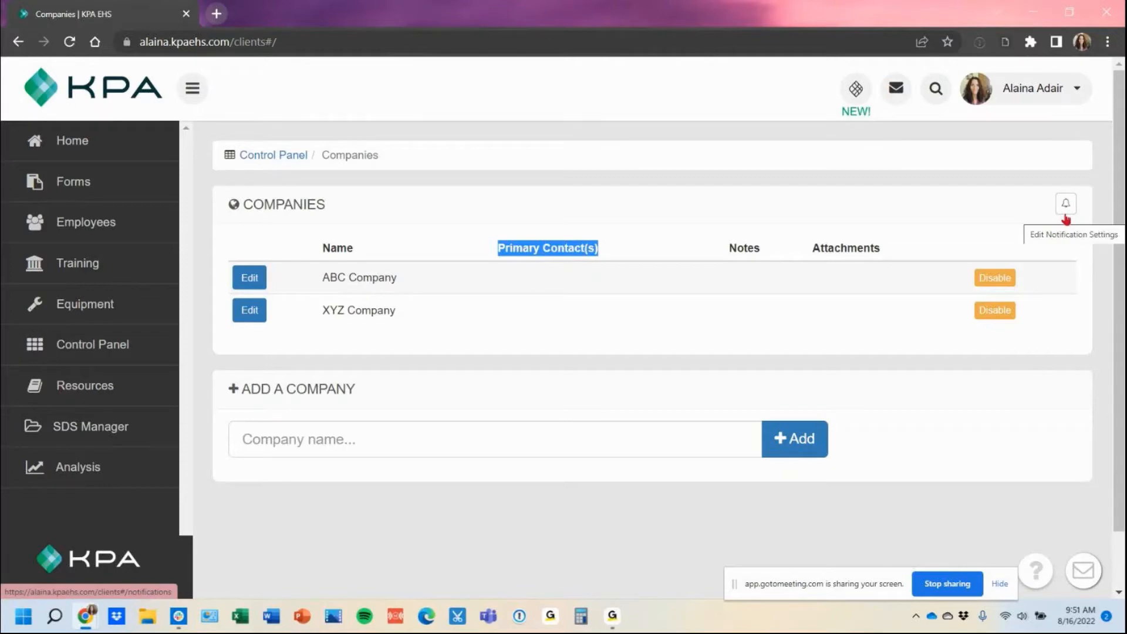
left_click(320, 291)
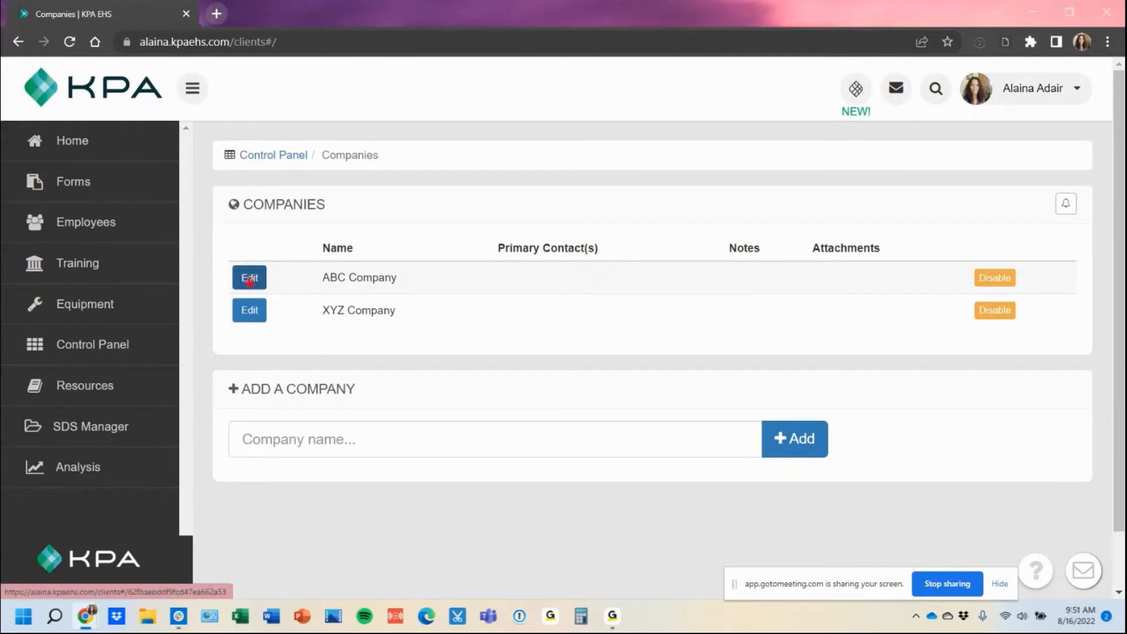
Step: Enter a primary contact e-mail address for ABC Company and save it
left_click(250, 278)
left_click(275, 333)
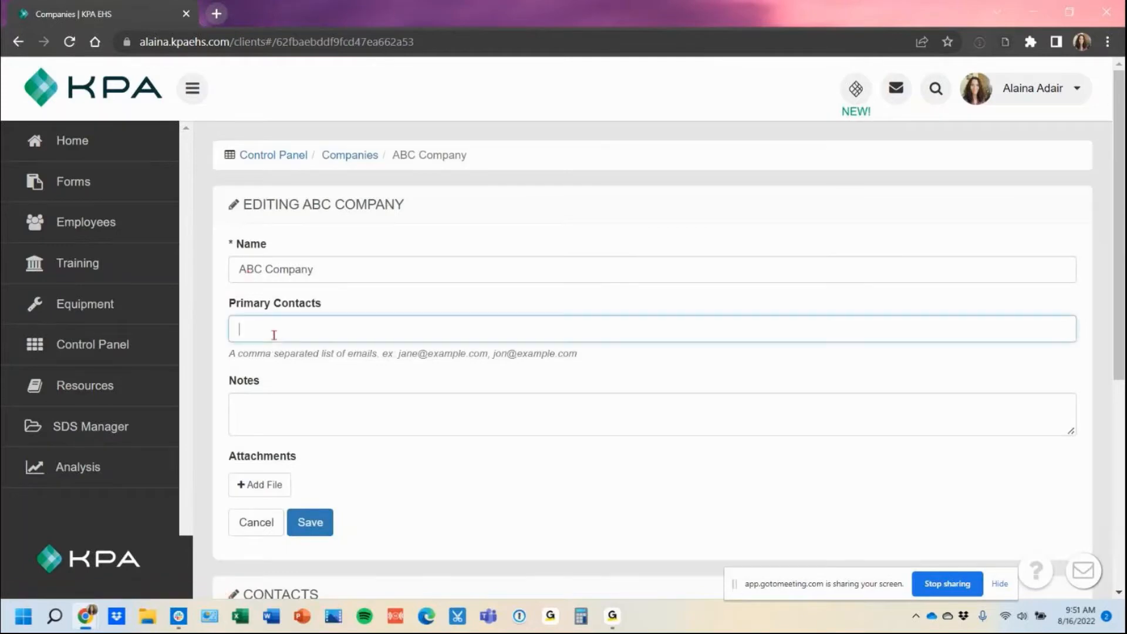
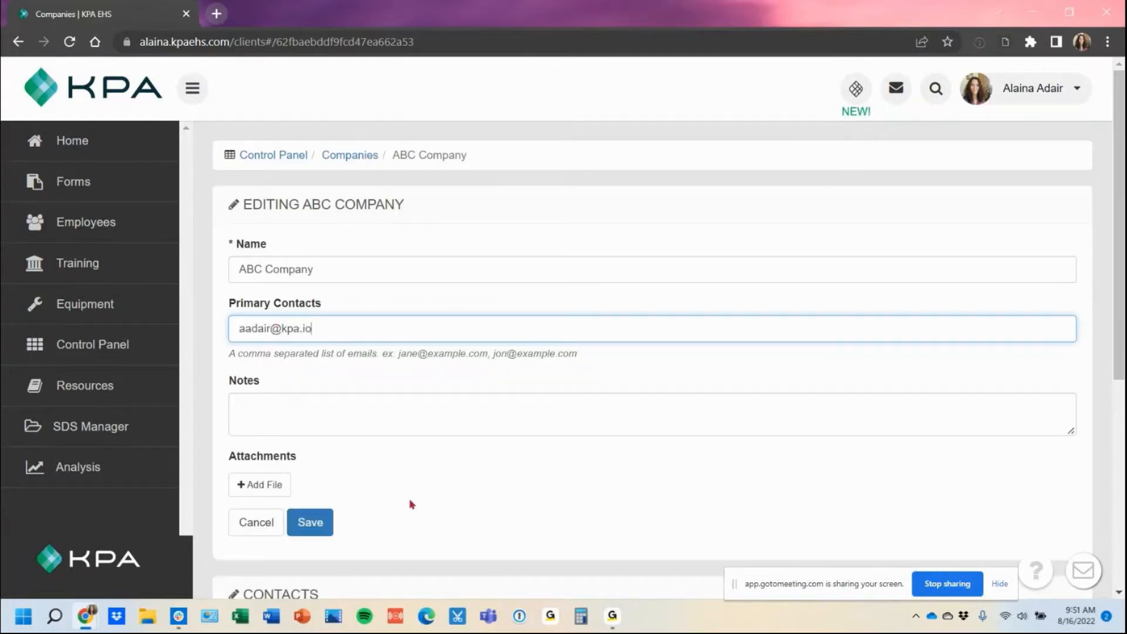
left_click(317, 521)
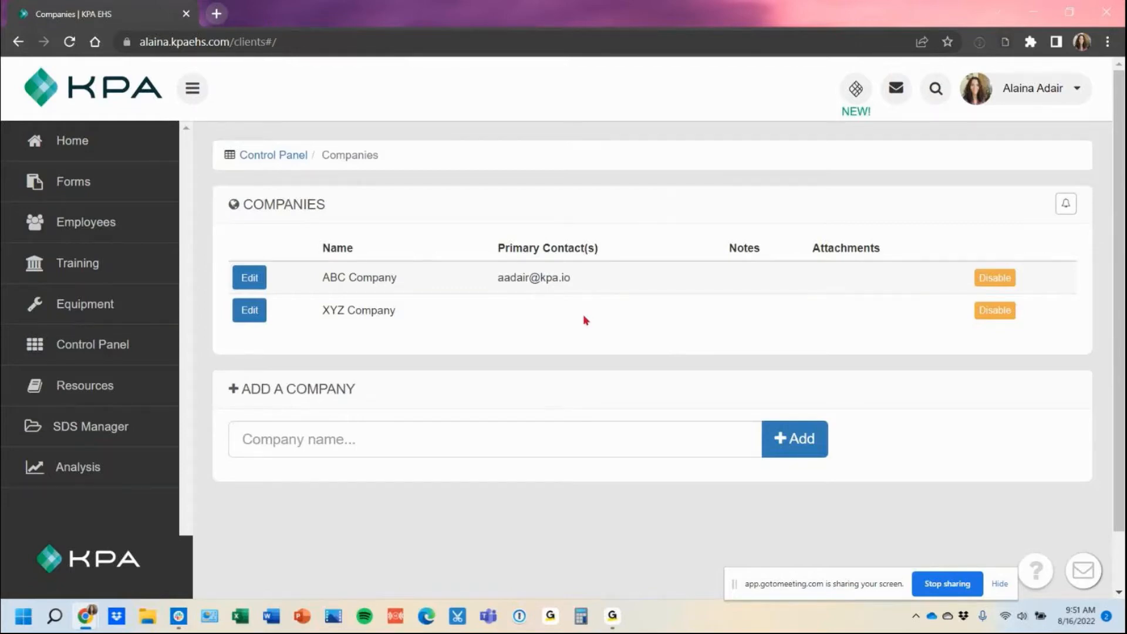
Step: Open the Job Safety Analysis (JSA) form for editing and scroll to Job Details
left_click(104, 193)
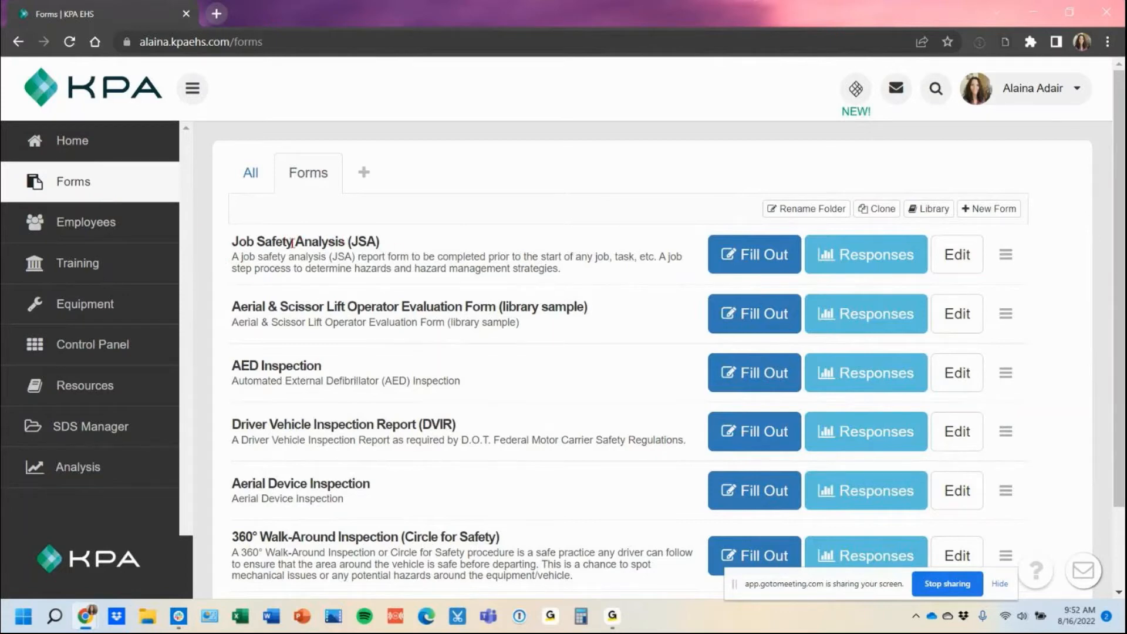
left_click(957, 262)
scroll(920, 294, "down", 5)
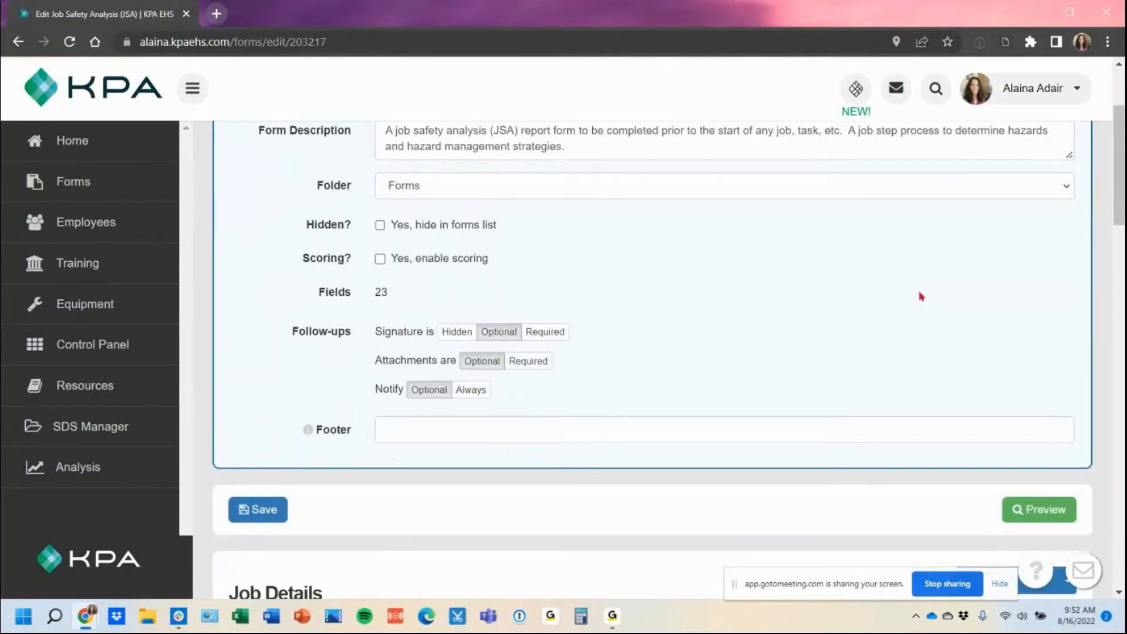
scroll(920, 296, "down", 3)
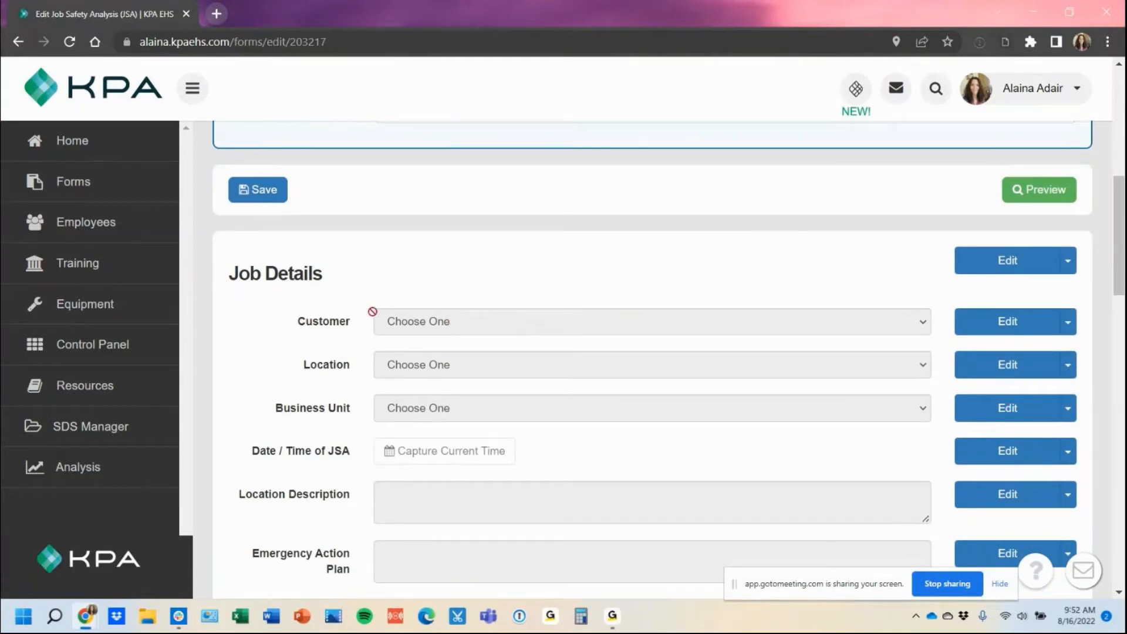
Step: Add a Select field titled 'Customer' below the Job Details heading
left_click(1068, 261)
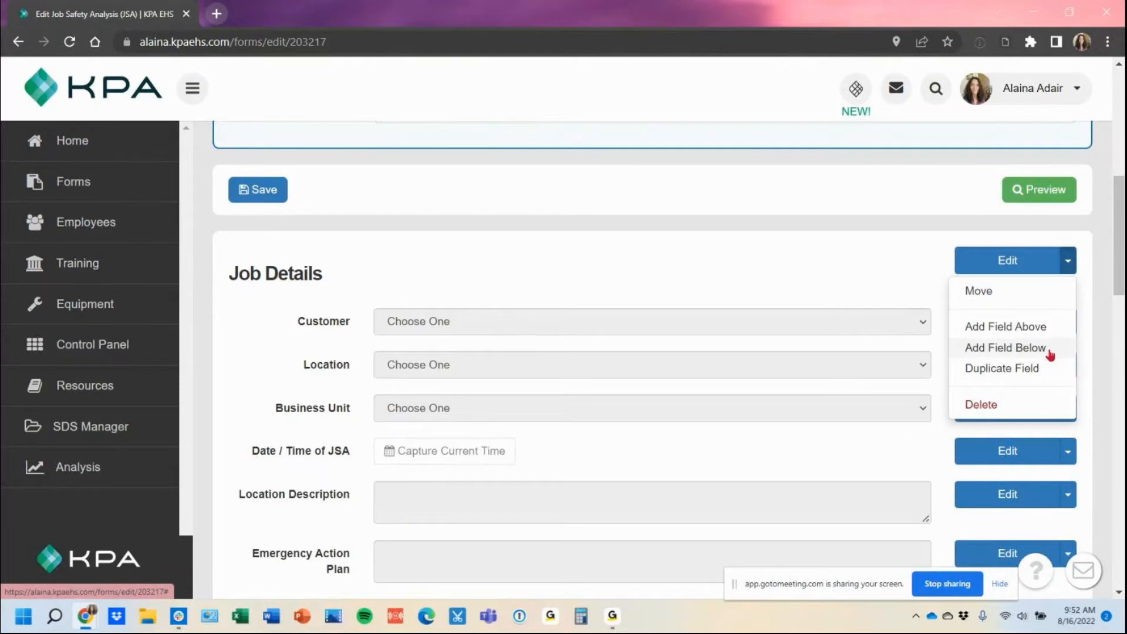
left_click(1005, 347)
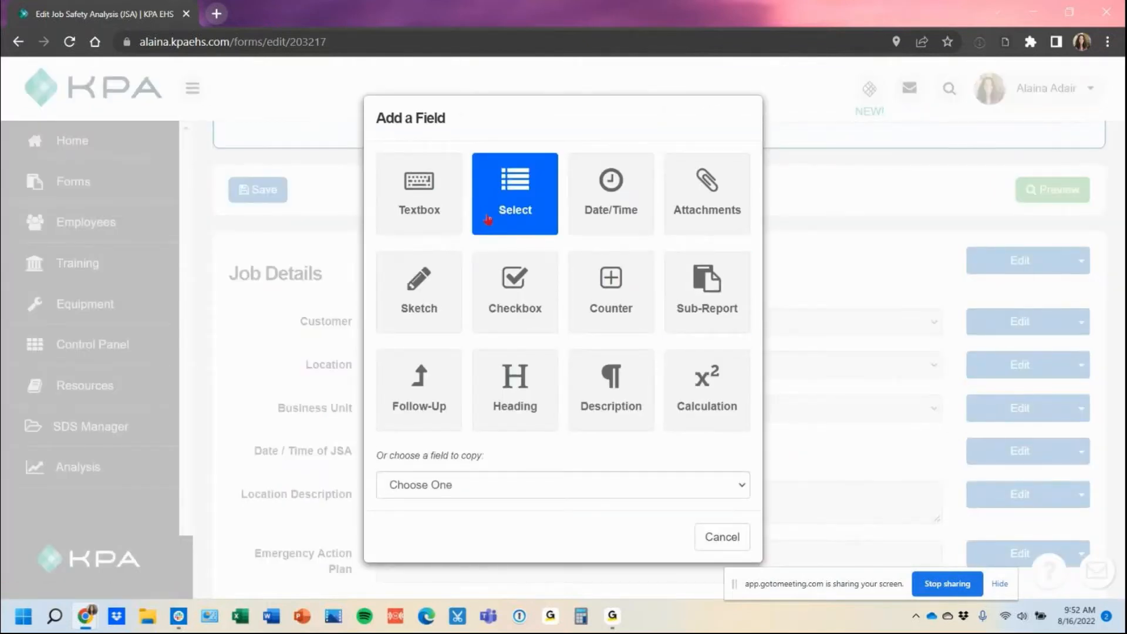
left_click(488, 220)
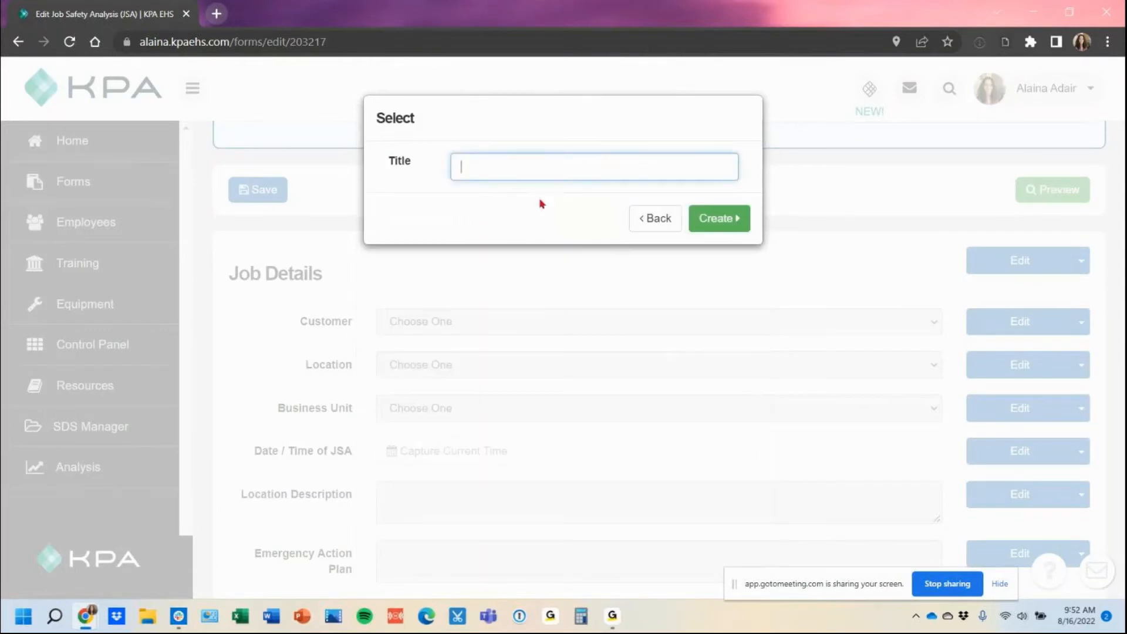
type("Customer")
key("Return")
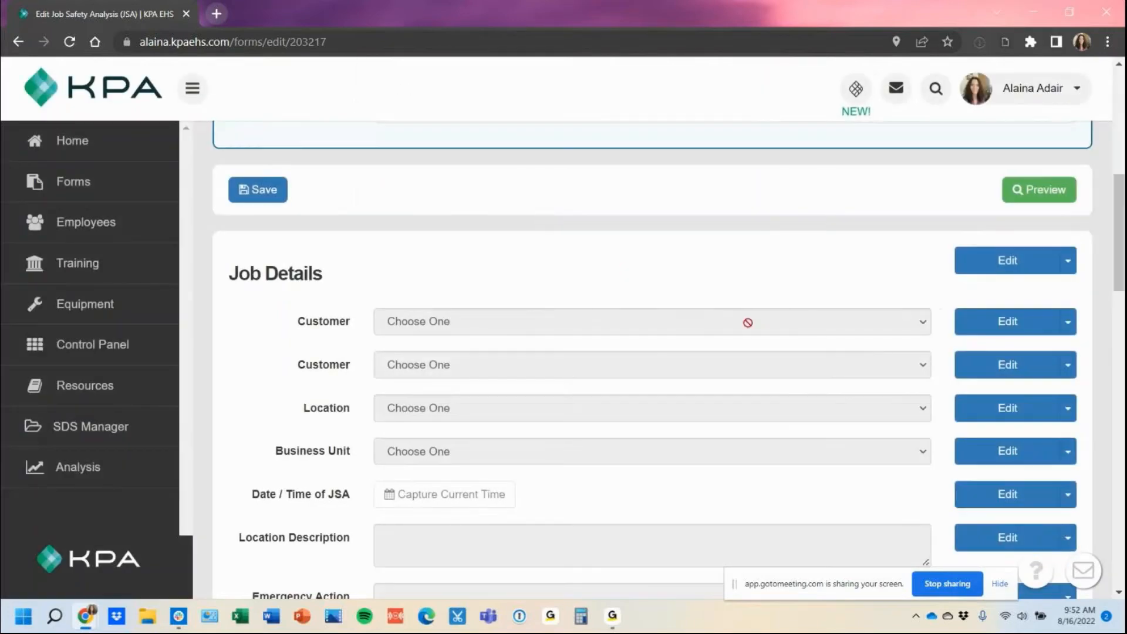
Step: Set the new Customer field's Source to Customers and save the JSA form
left_click(989, 364)
scroll(914, 353, "down", 3)
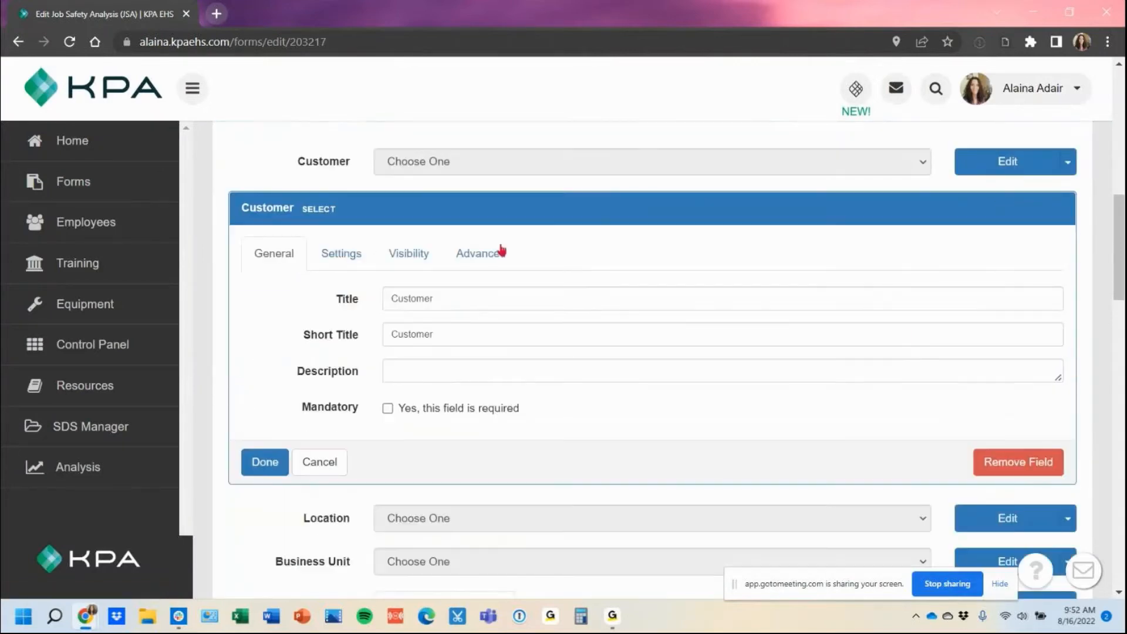
left_click(325, 260)
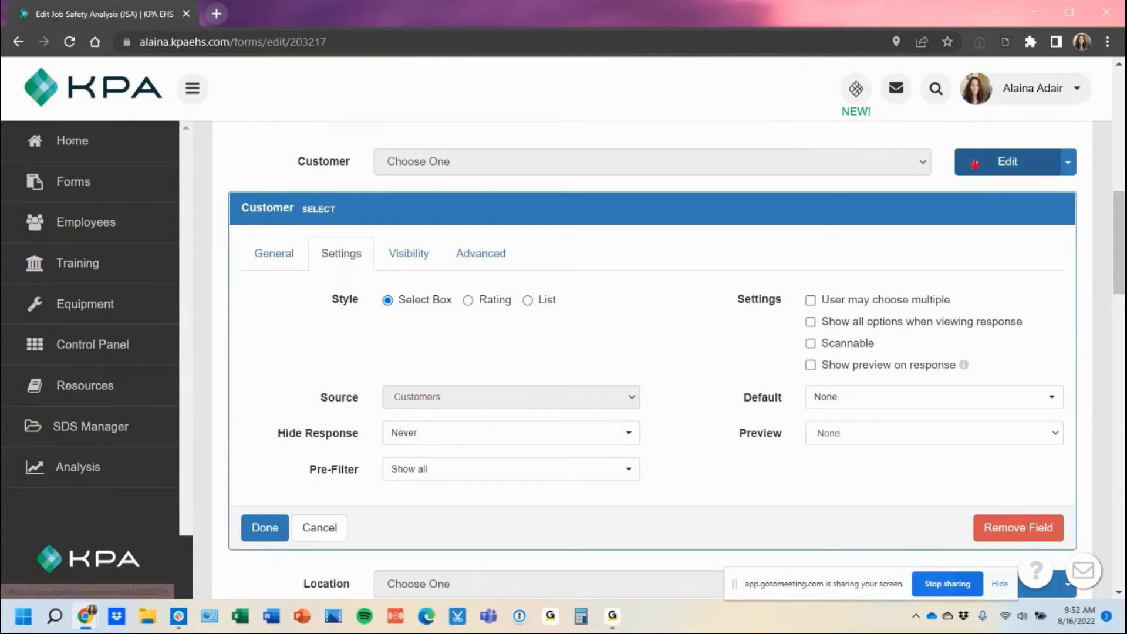
left_click(992, 162)
left_click(323, 214)
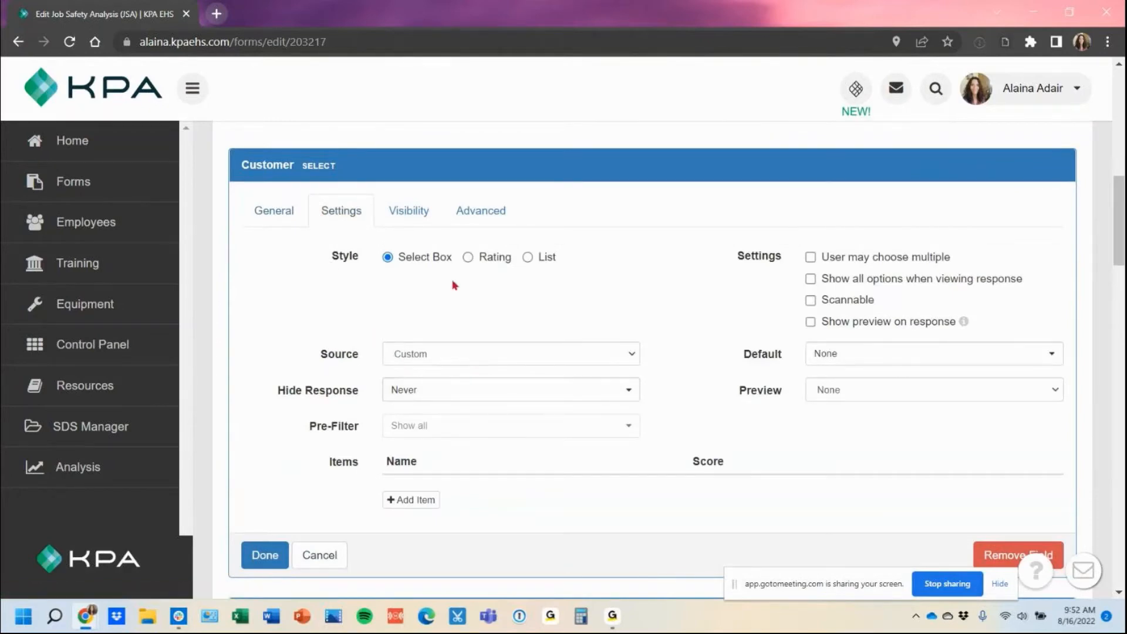
left_click(449, 352)
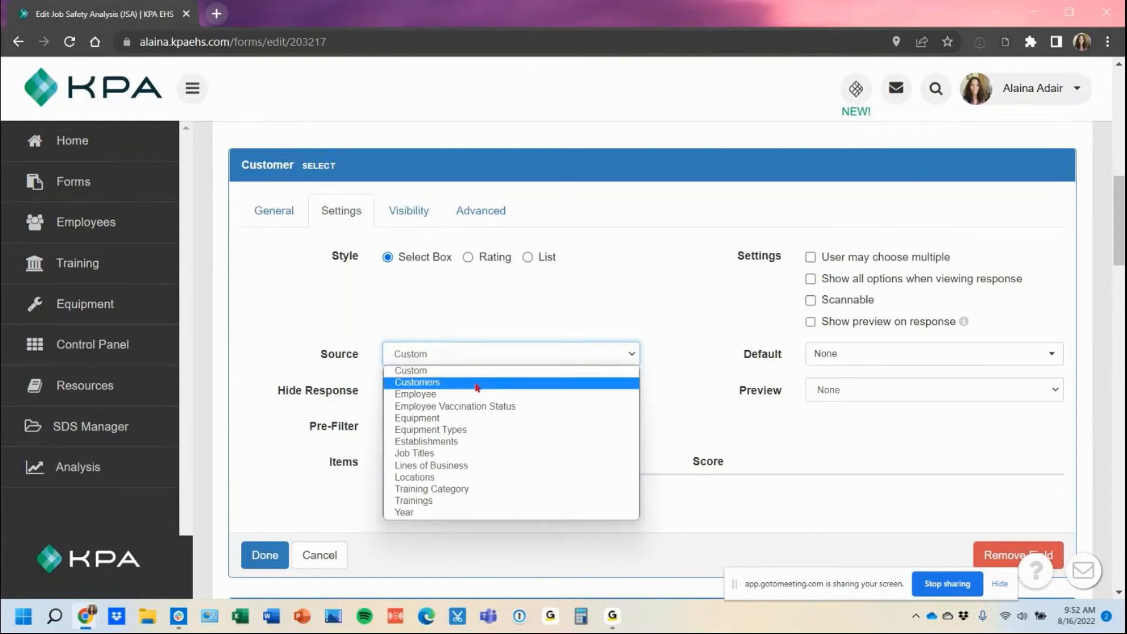
left_click(478, 383)
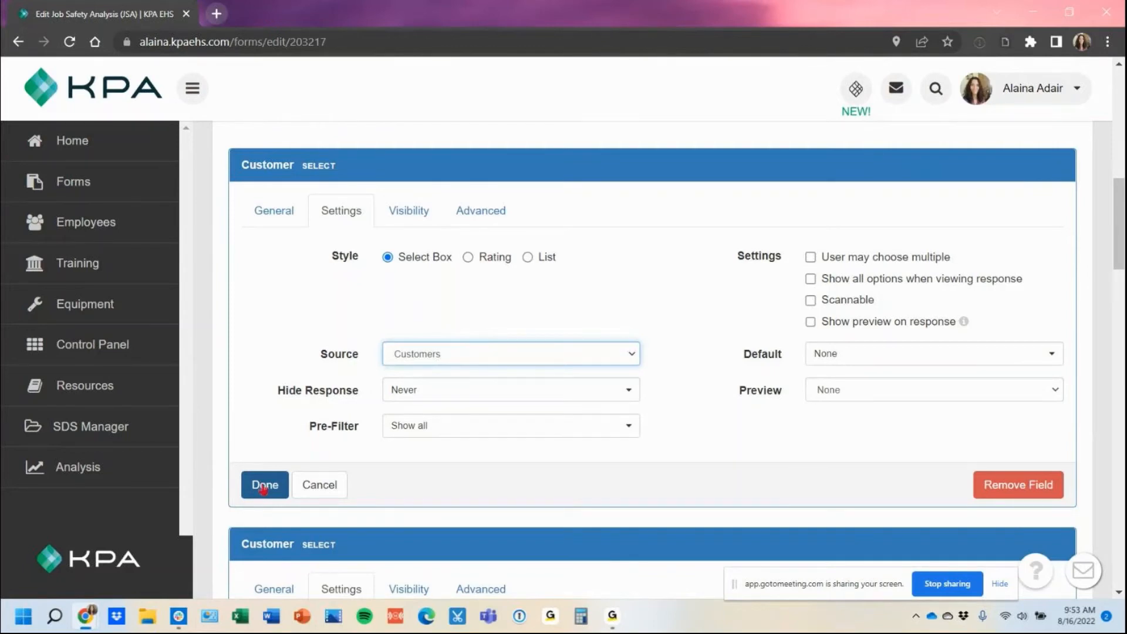
scroll(264, 489, "up", 8)
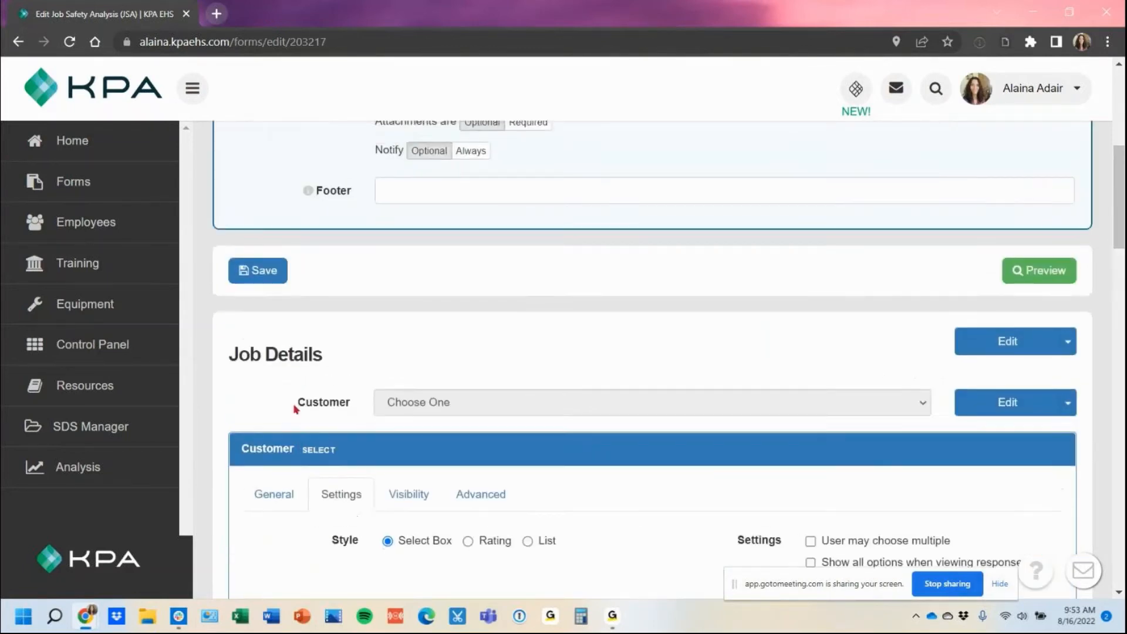
left_click(244, 430)
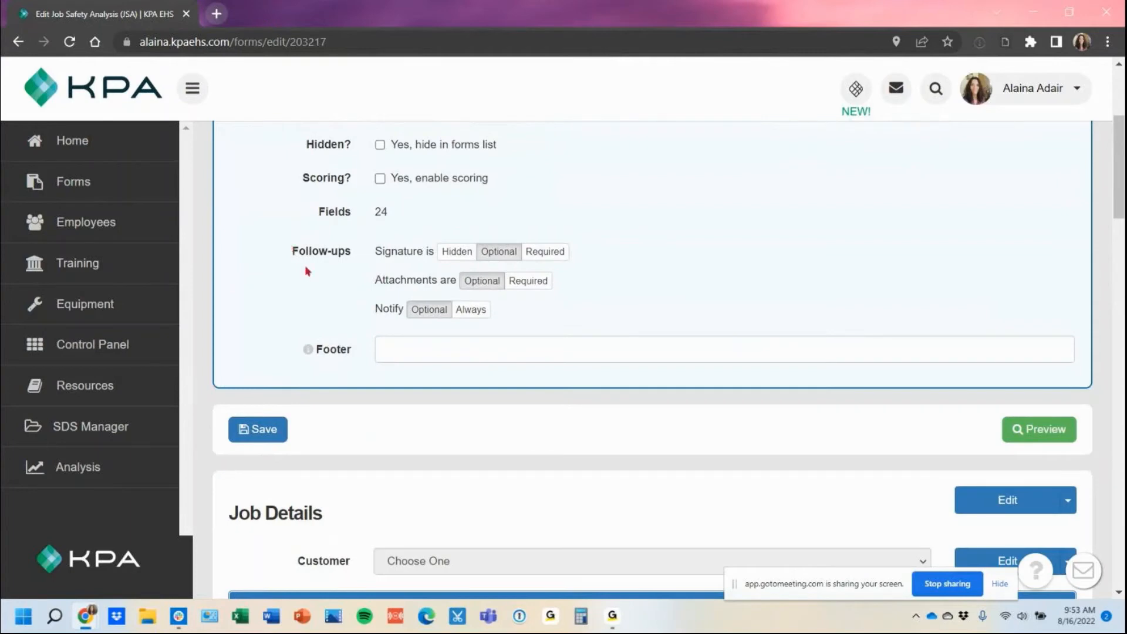
scroll(465, 378, "down", 7)
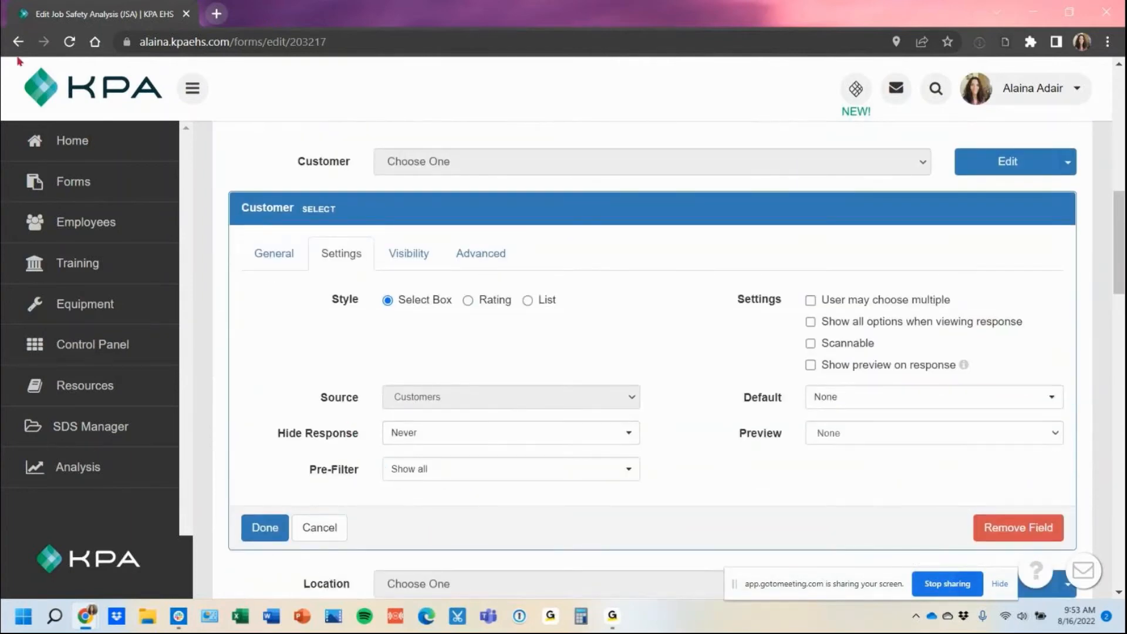
Step: Leave the form editor and open Customer Notifications from the Customers list
left_click(65, 344)
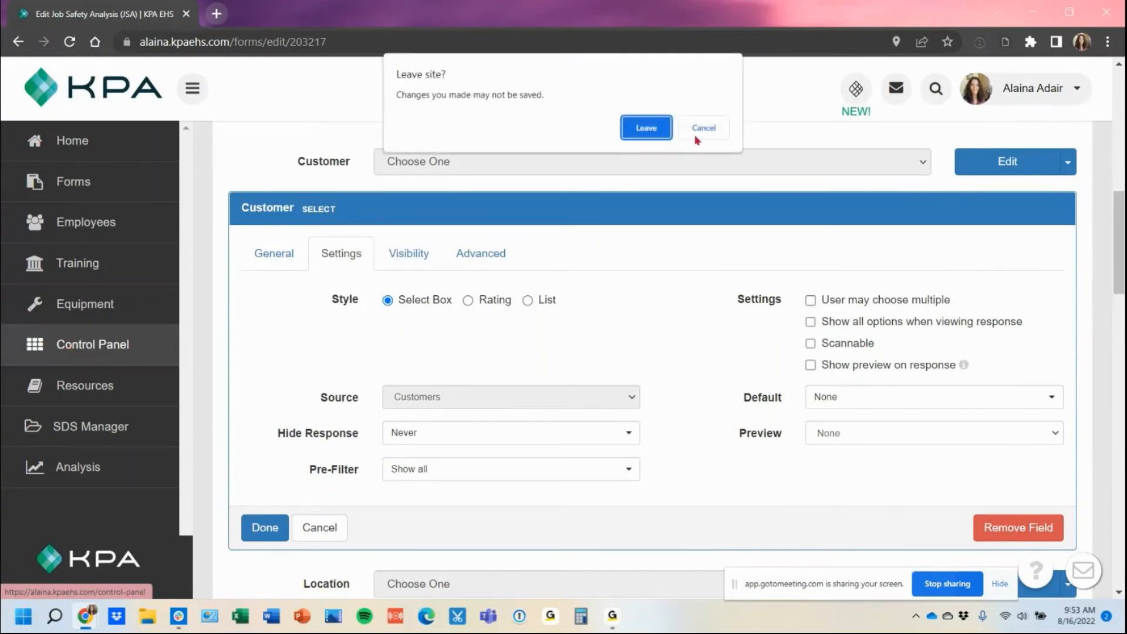
left_click(648, 129)
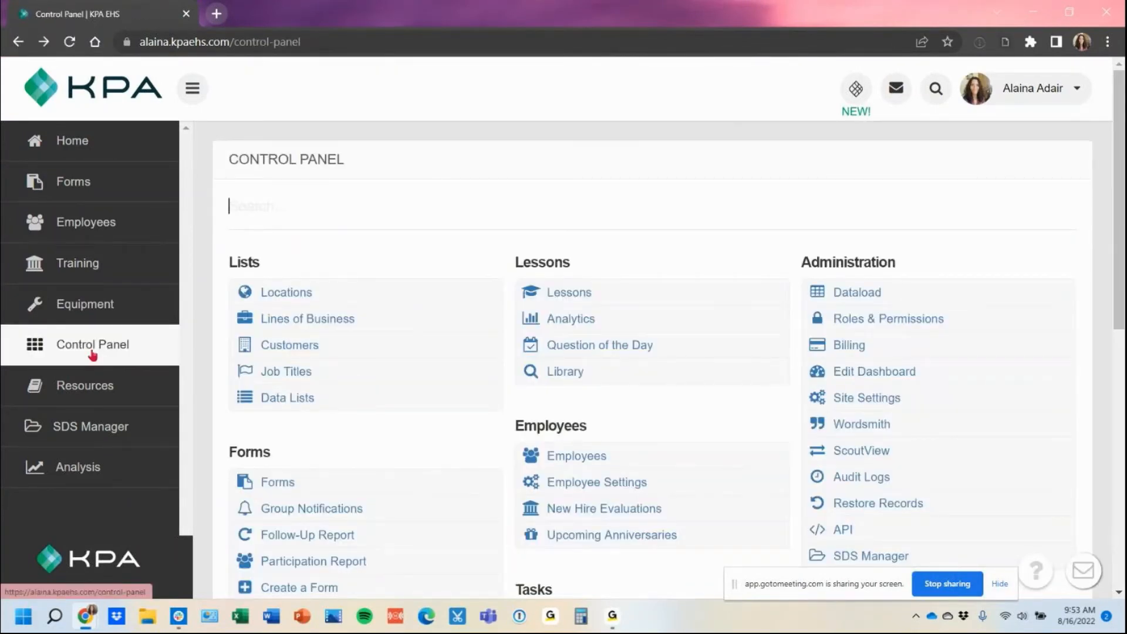
left_click(355, 347)
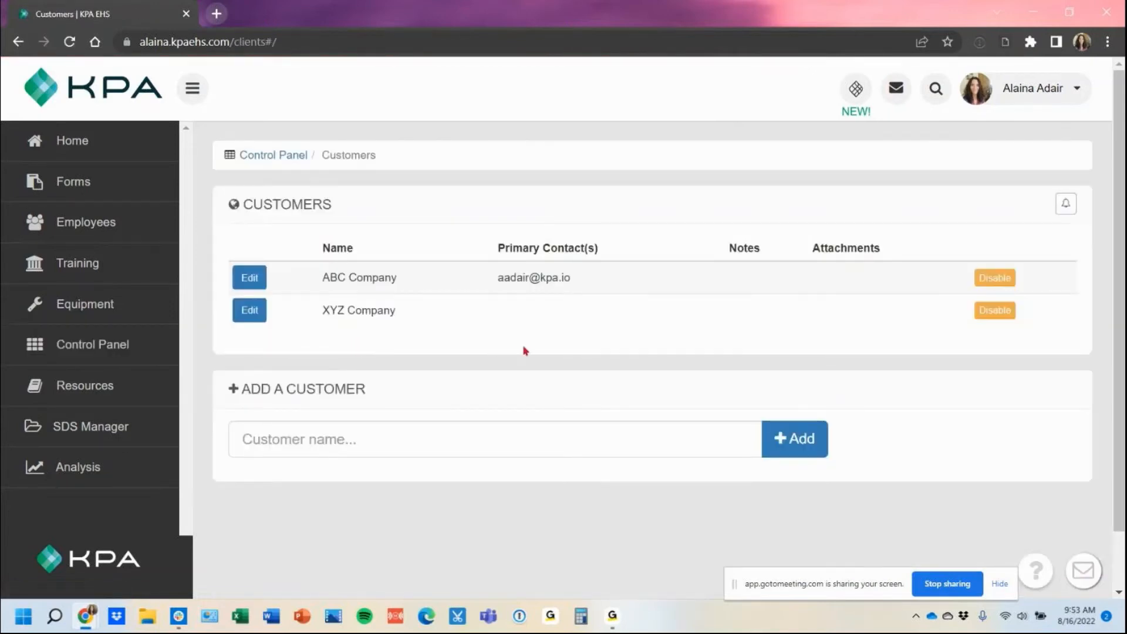
left_click(1066, 205)
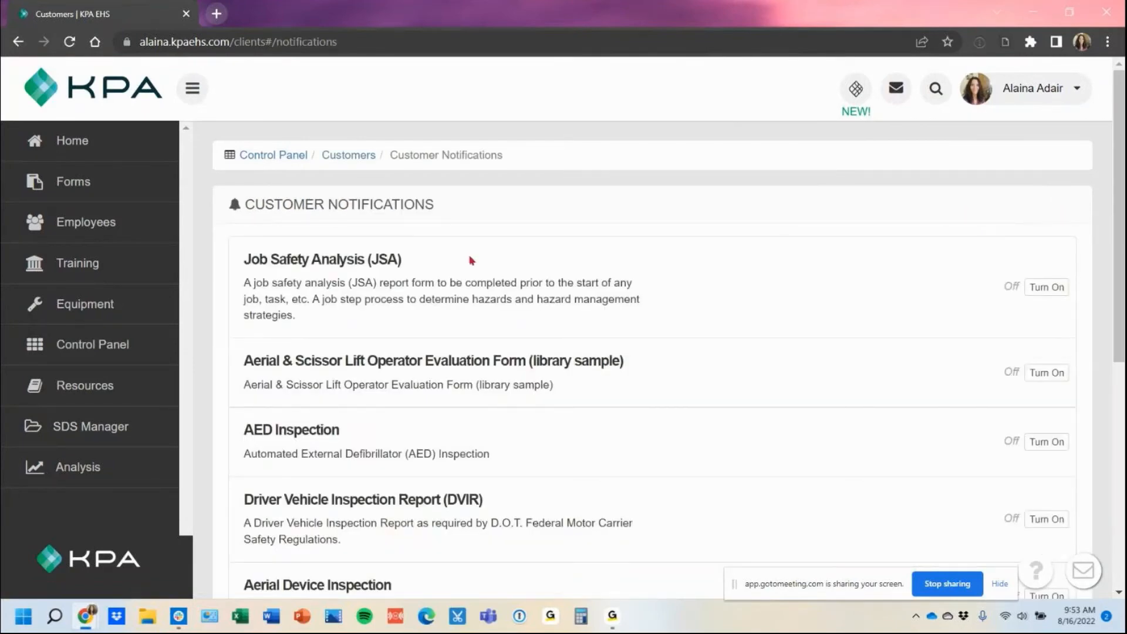
Step: Turn on JSA notifications with a 'Customer is ABC Company' condition and save
left_click(1041, 289)
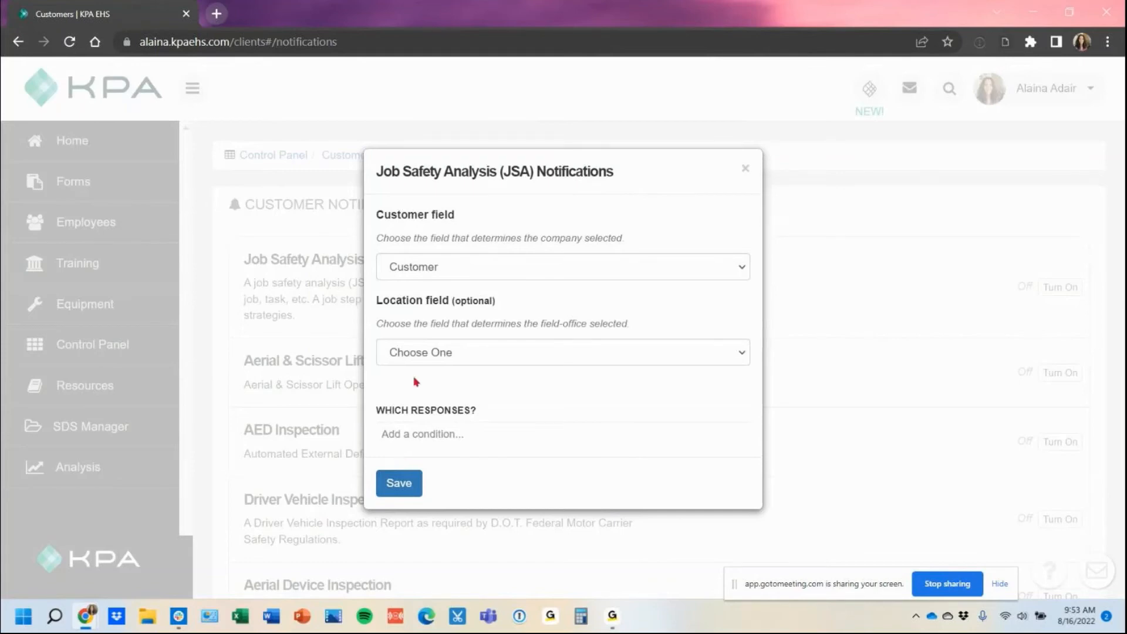
left_click(444, 435)
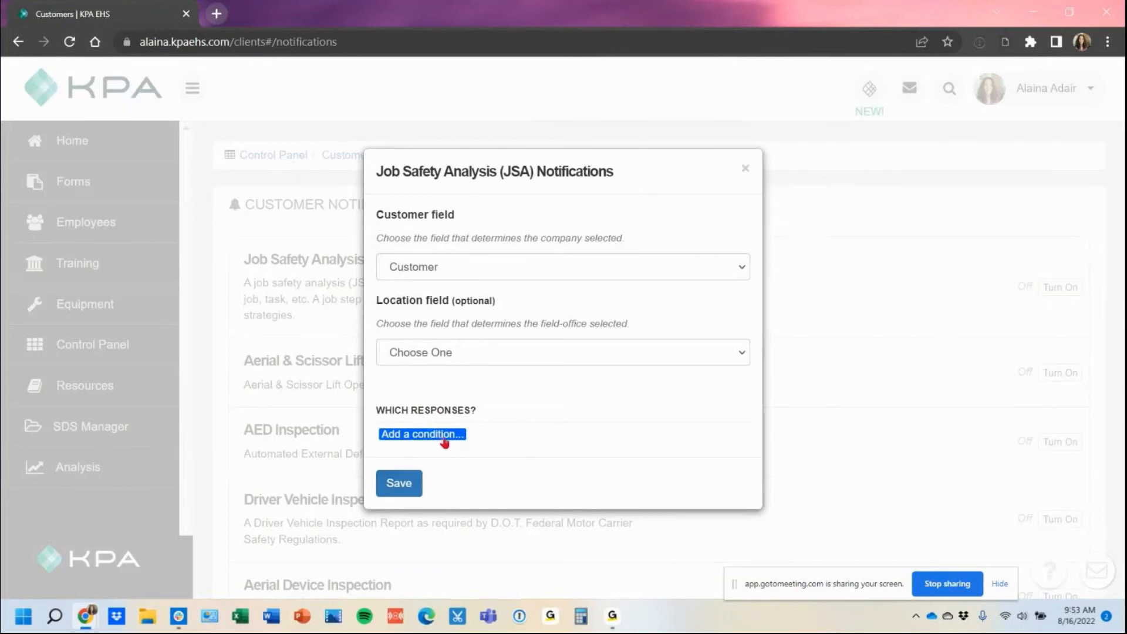
left_click(445, 440)
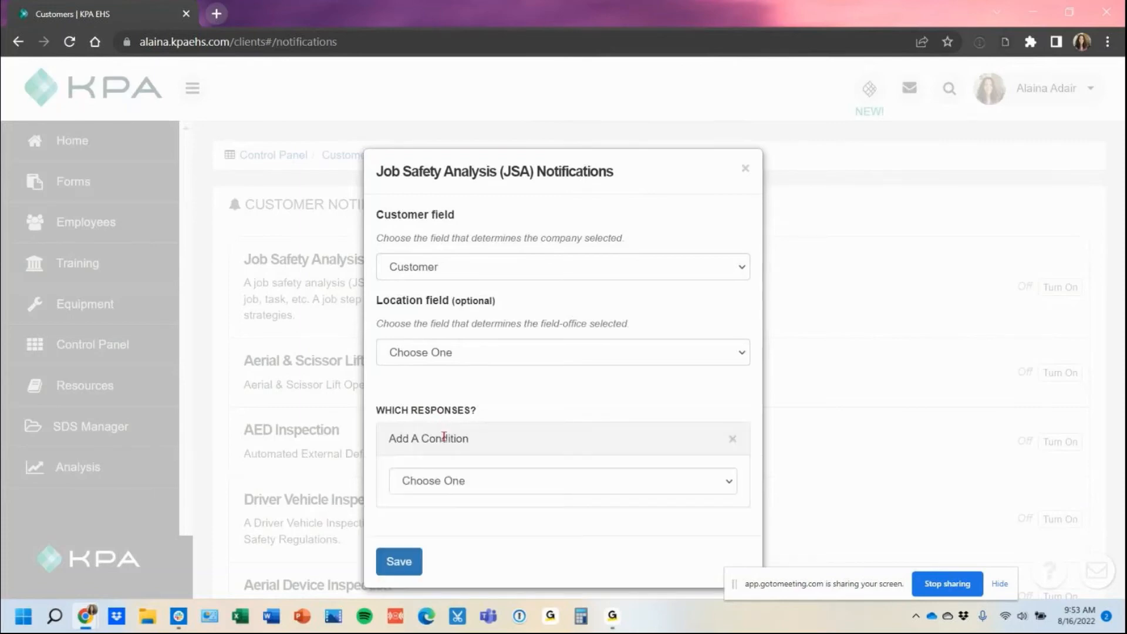
left_click(455, 482)
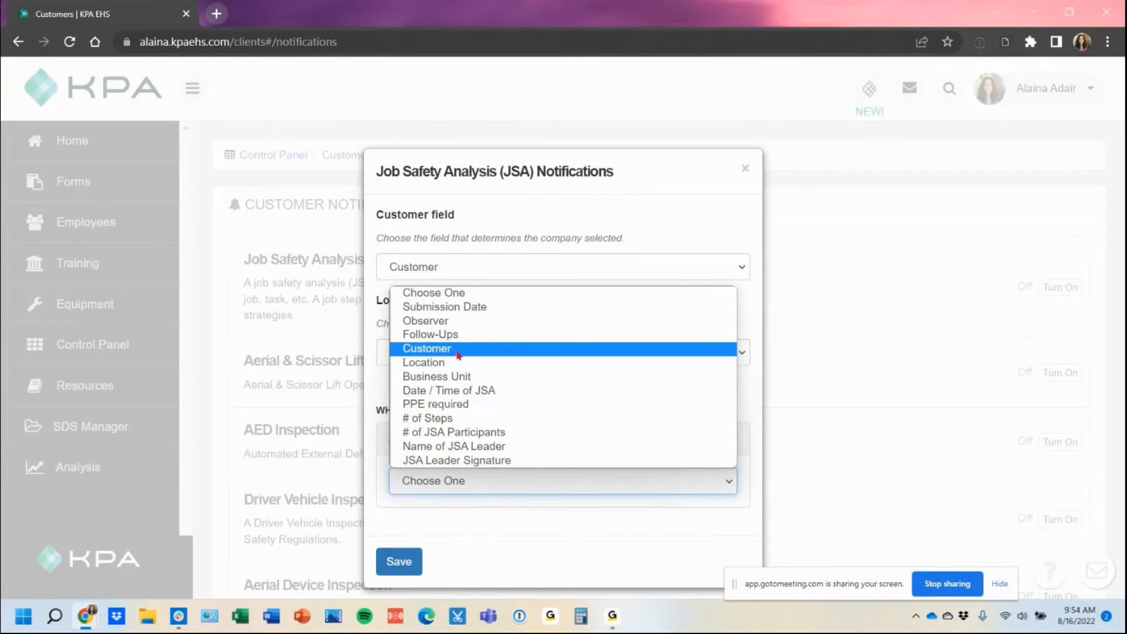
left_click(459, 355)
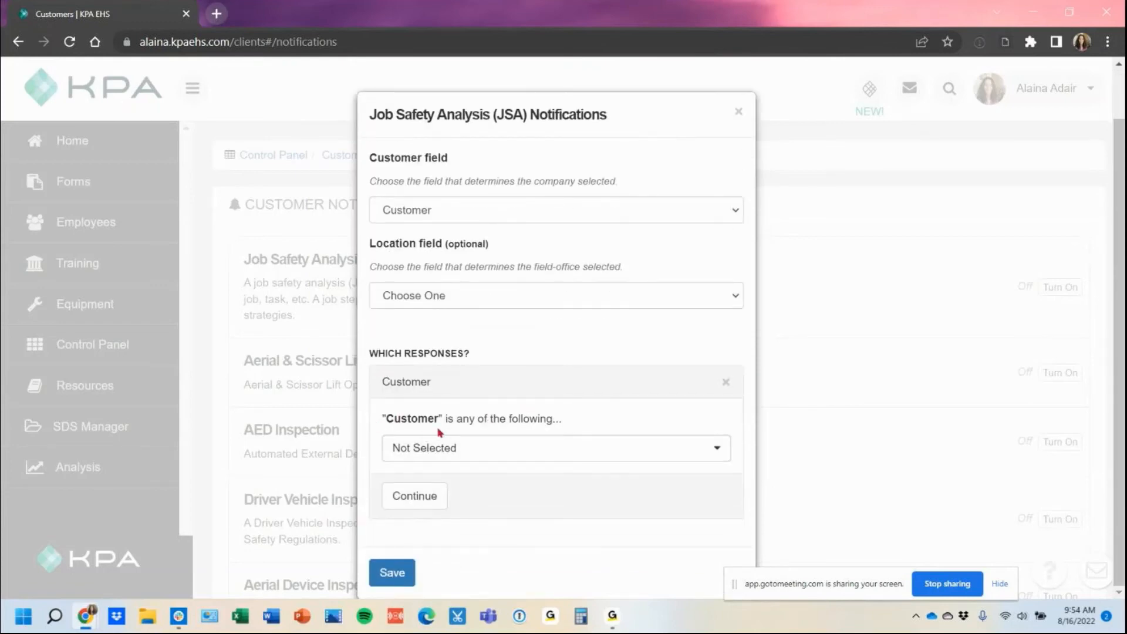
left_click(524, 447)
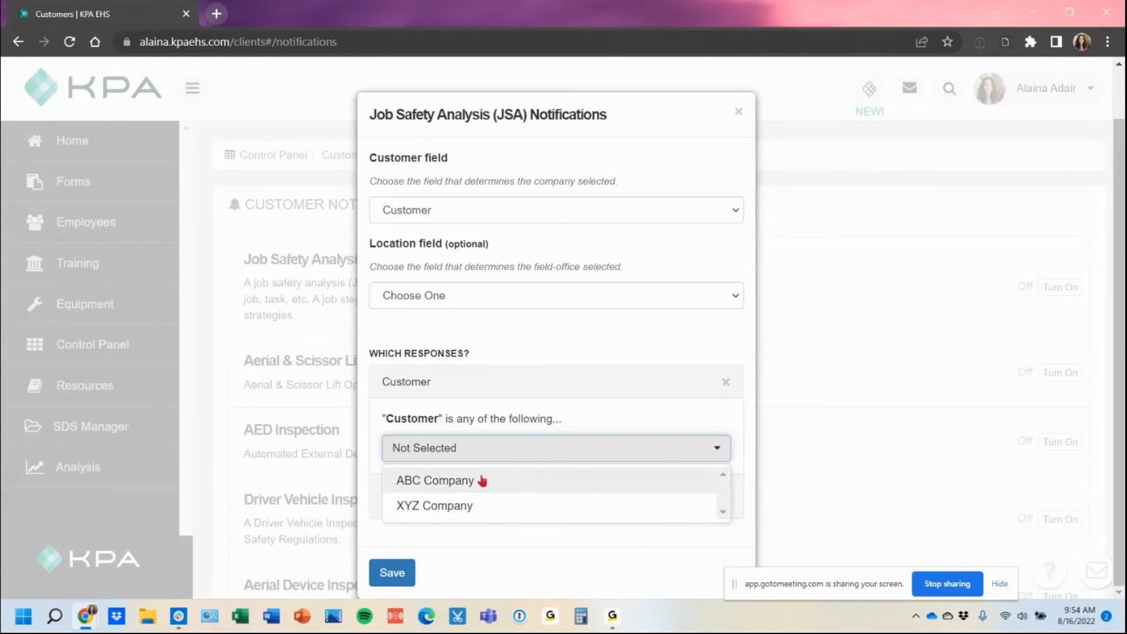
left_click(482, 480)
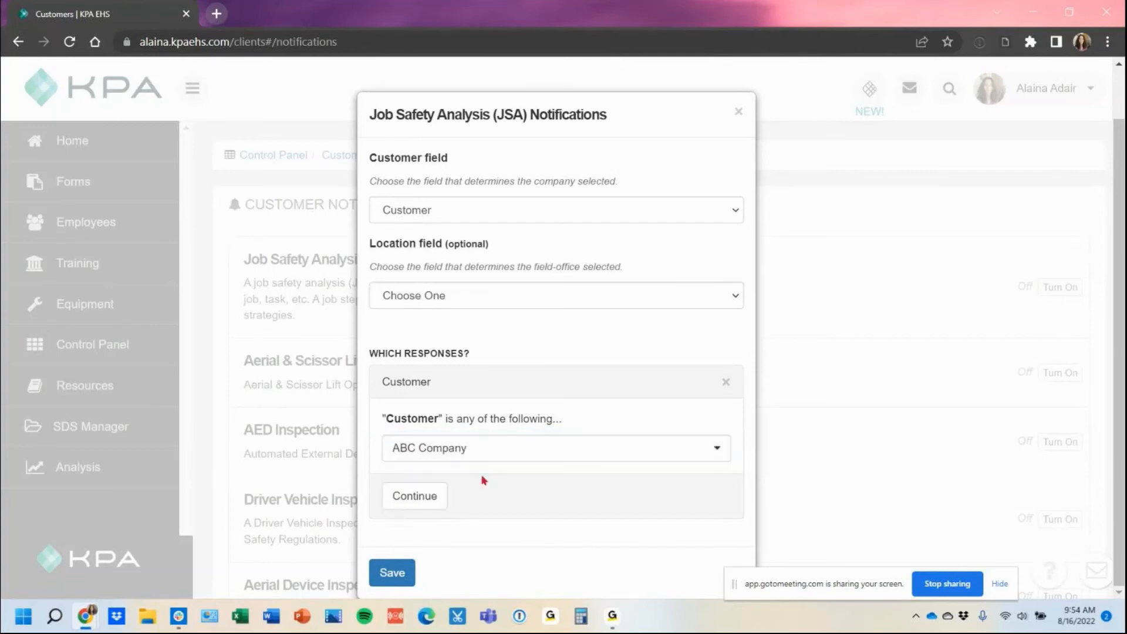
left_click(403, 499)
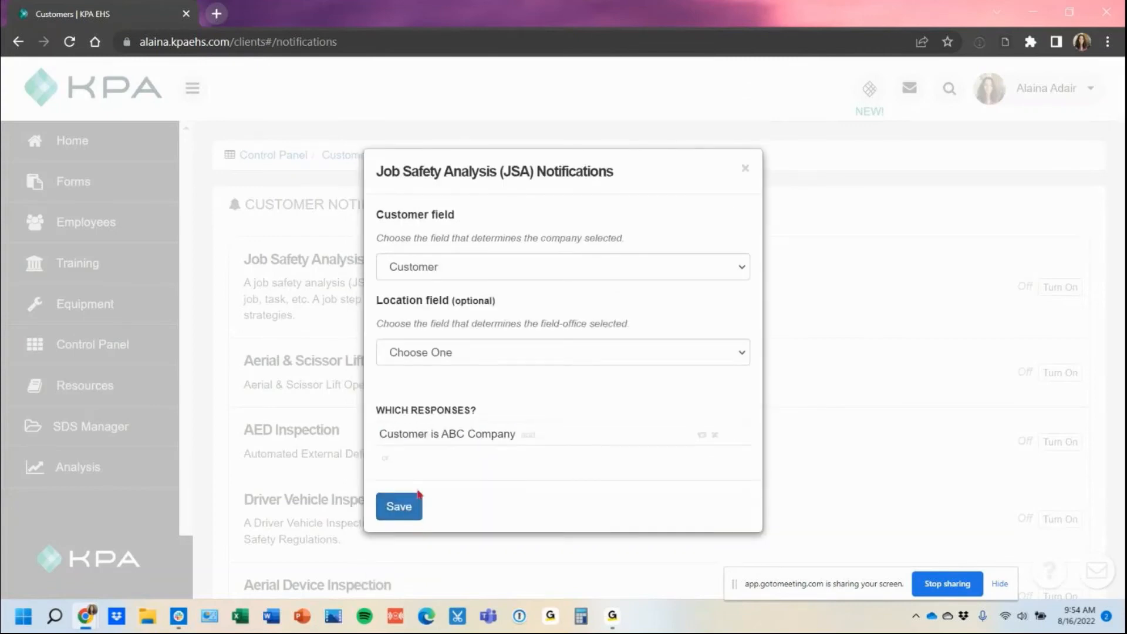
left_click(391, 514)
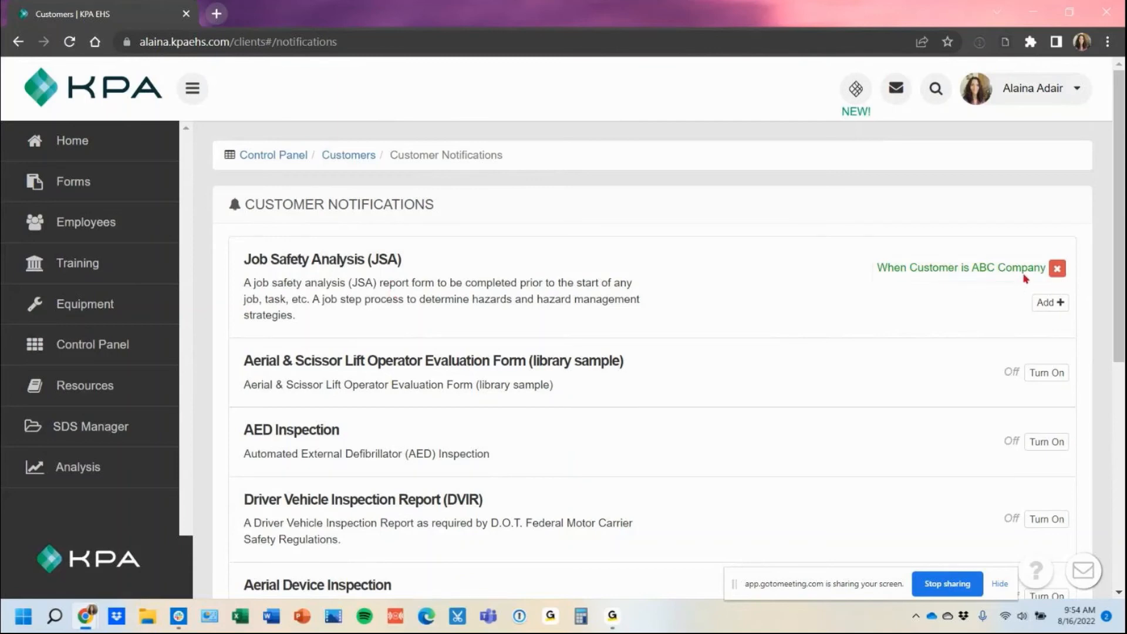
Step: Add a JSA rule for all responses, then try enabling the Aerial & Scissor Lift form
left_click(1048, 306)
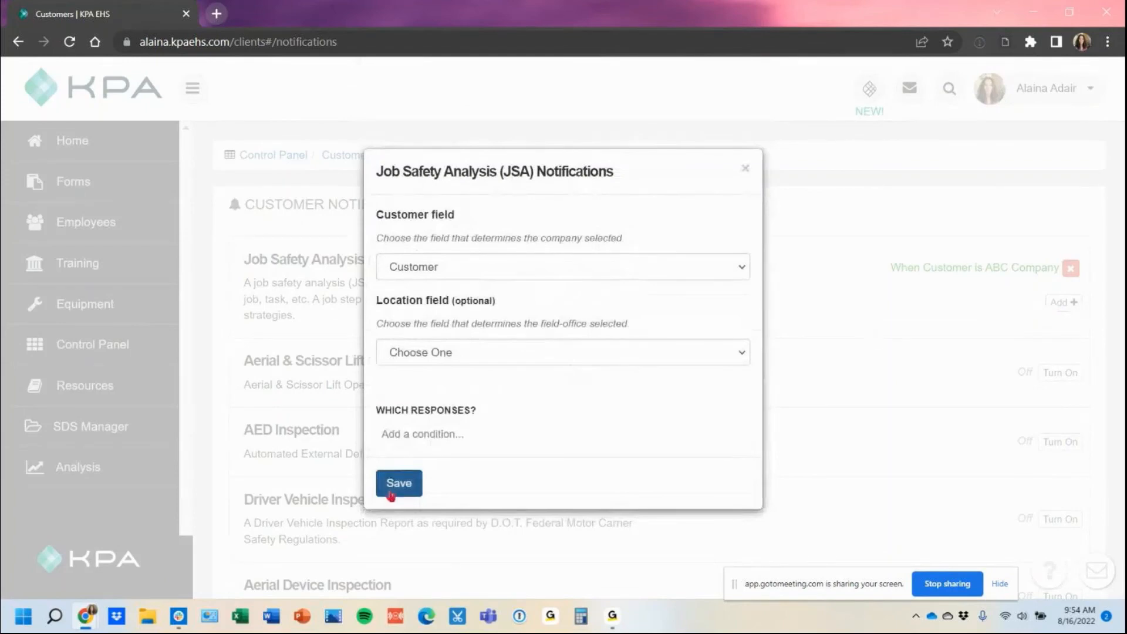
left_click(390, 491)
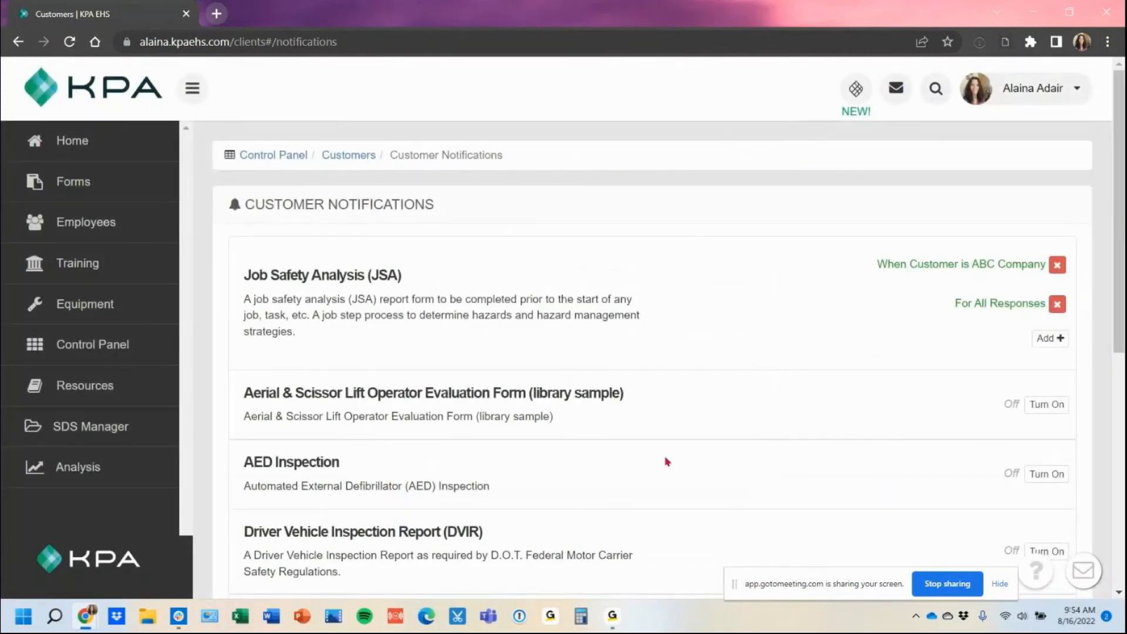
left_click(1042, 404)
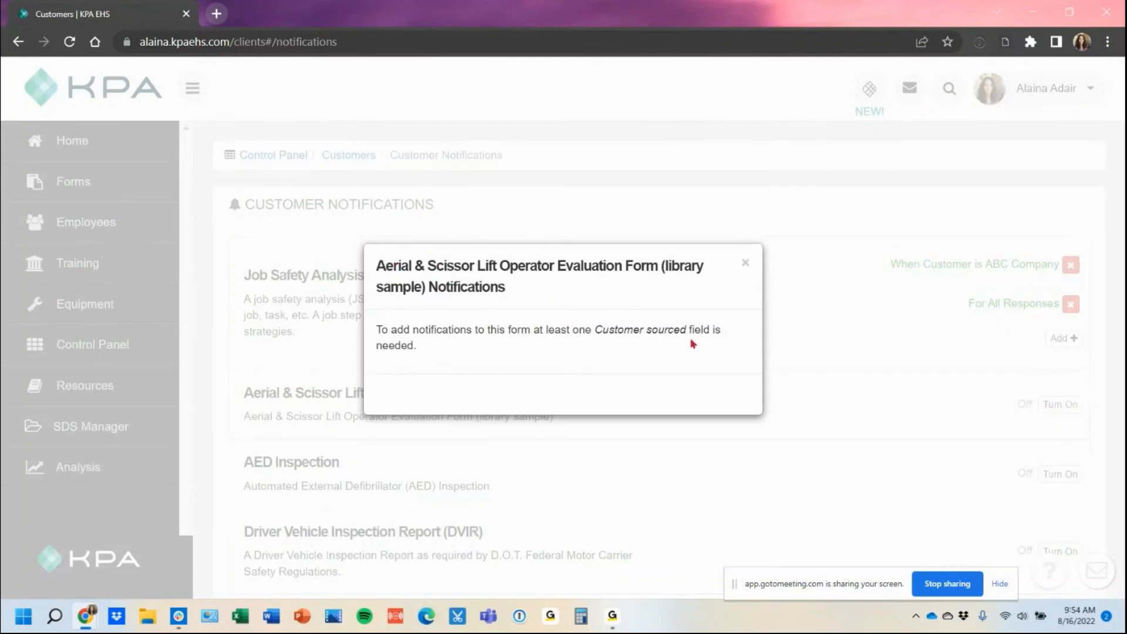
Step: Read the Aerial & Scissor Lift notice requiring a Customer sourced field, then dismiss it
left_click_drag(418, 347, 376, 332)
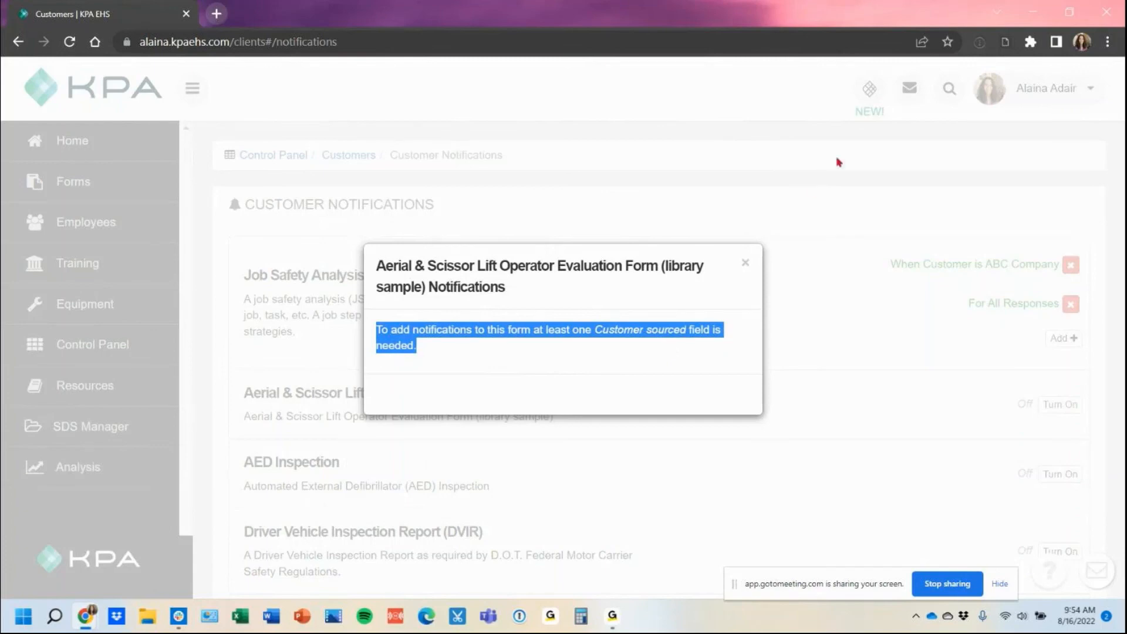
left_click(746, 264)
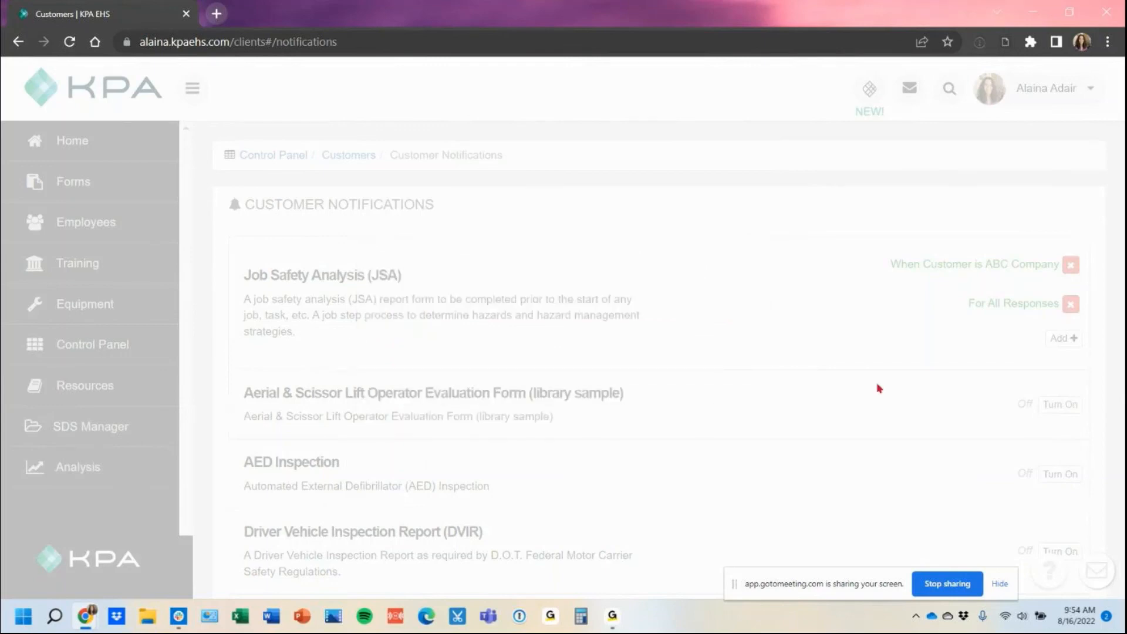